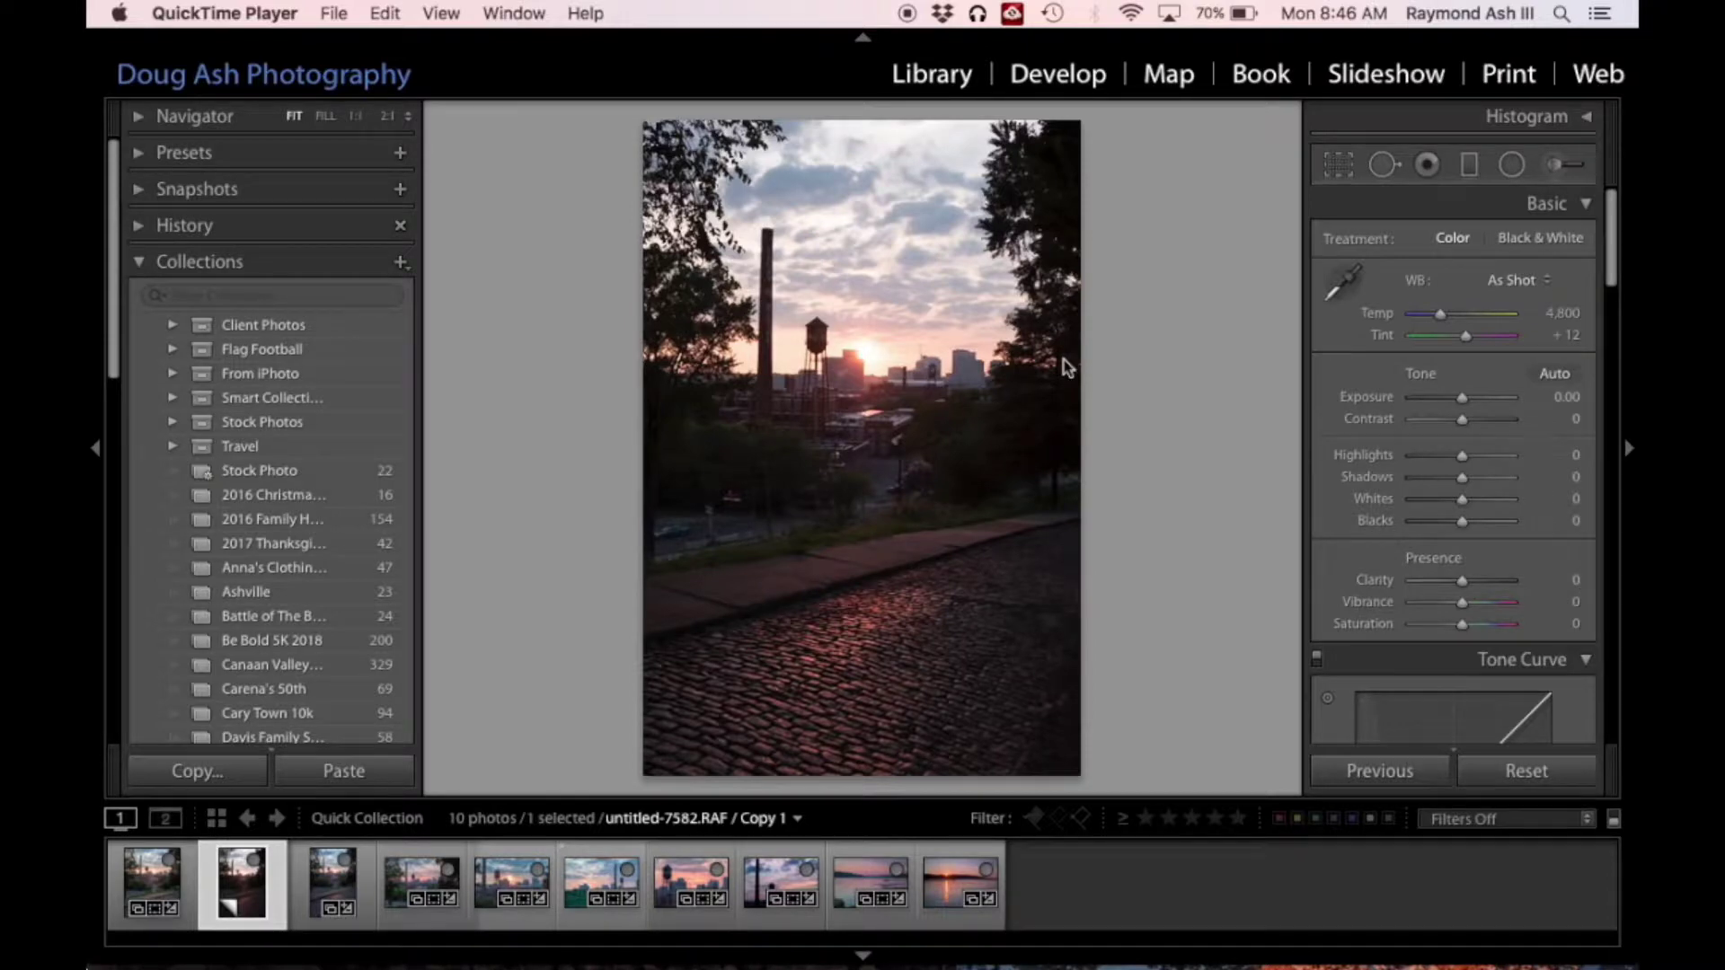
Bring Lightroom Classic forward with the unedited sunset cobblestone street copy in Develop
click(146, 885)
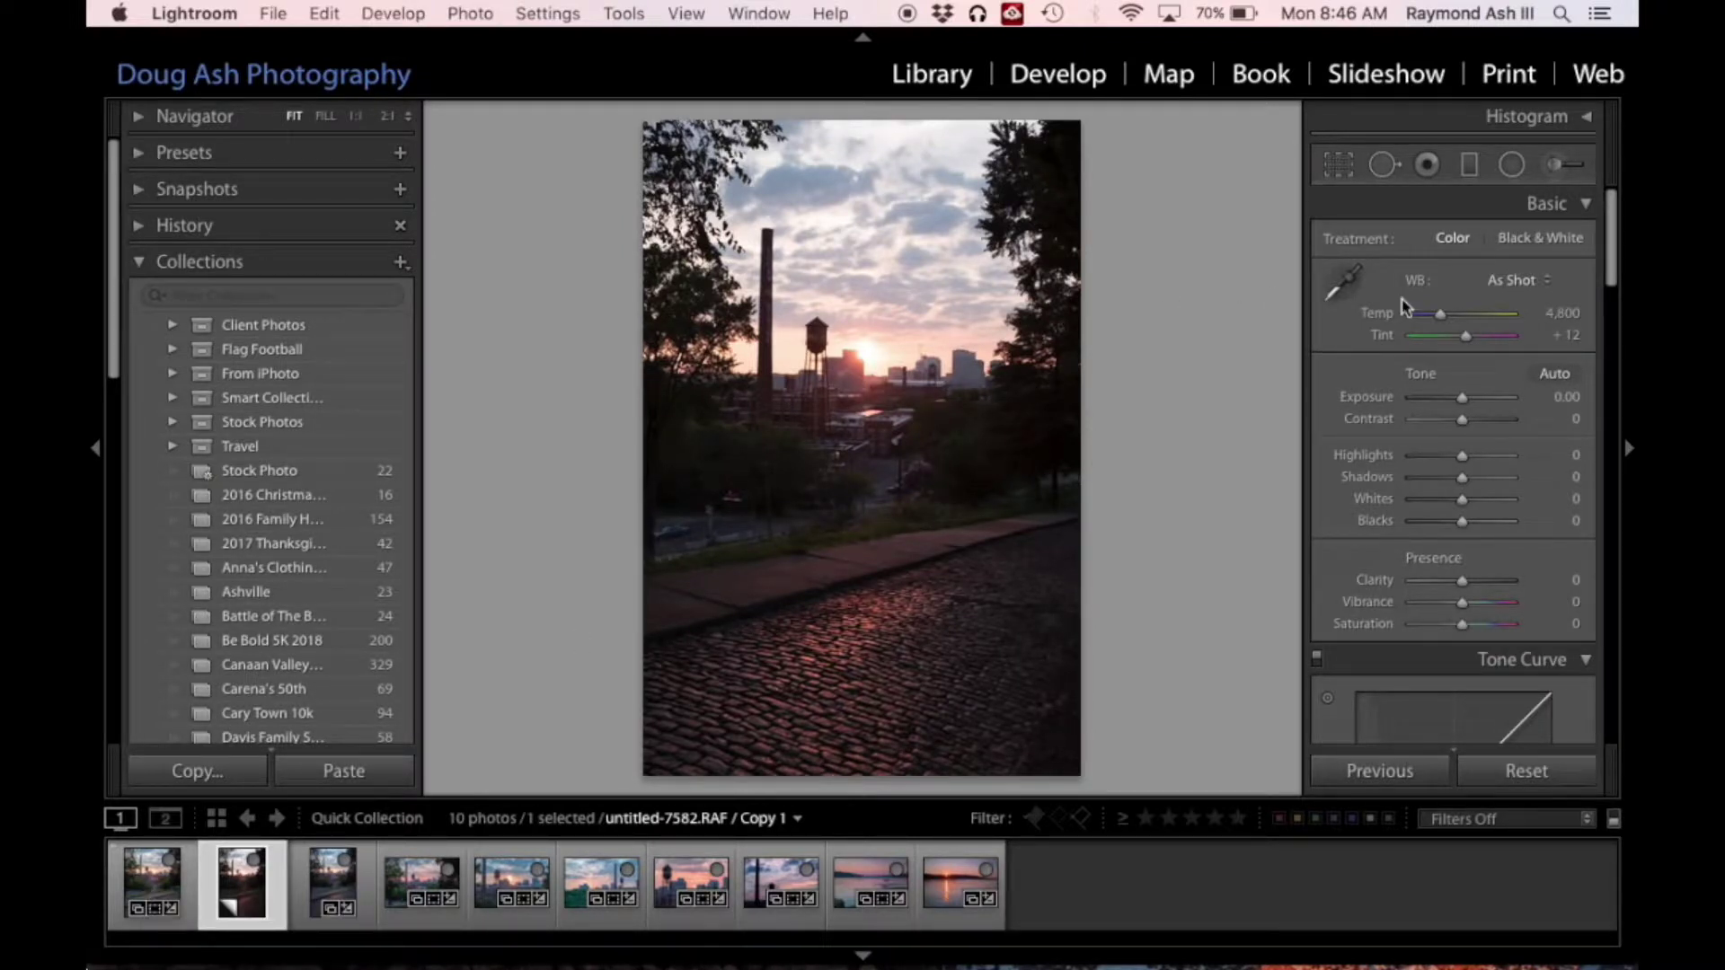
Apply Auto tone in the Basic panel, then set Exposure to +0.25 and Shadows to +74
click(1548, 377)
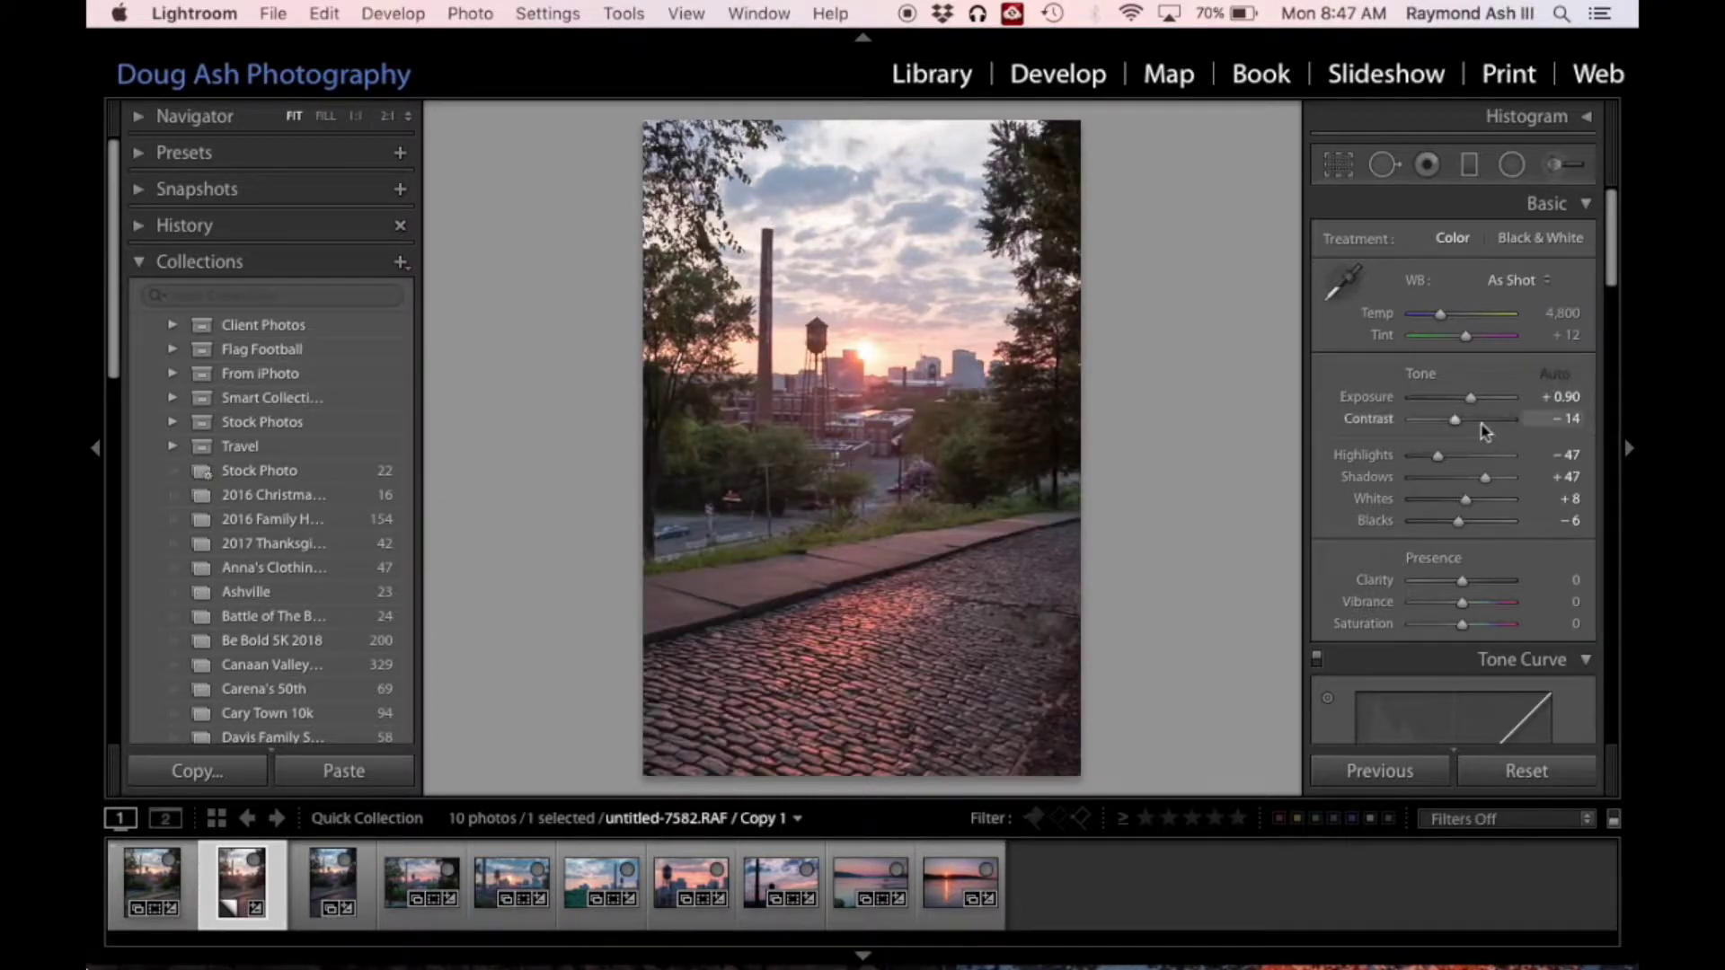
drag(1471, 398, 1471, 409)
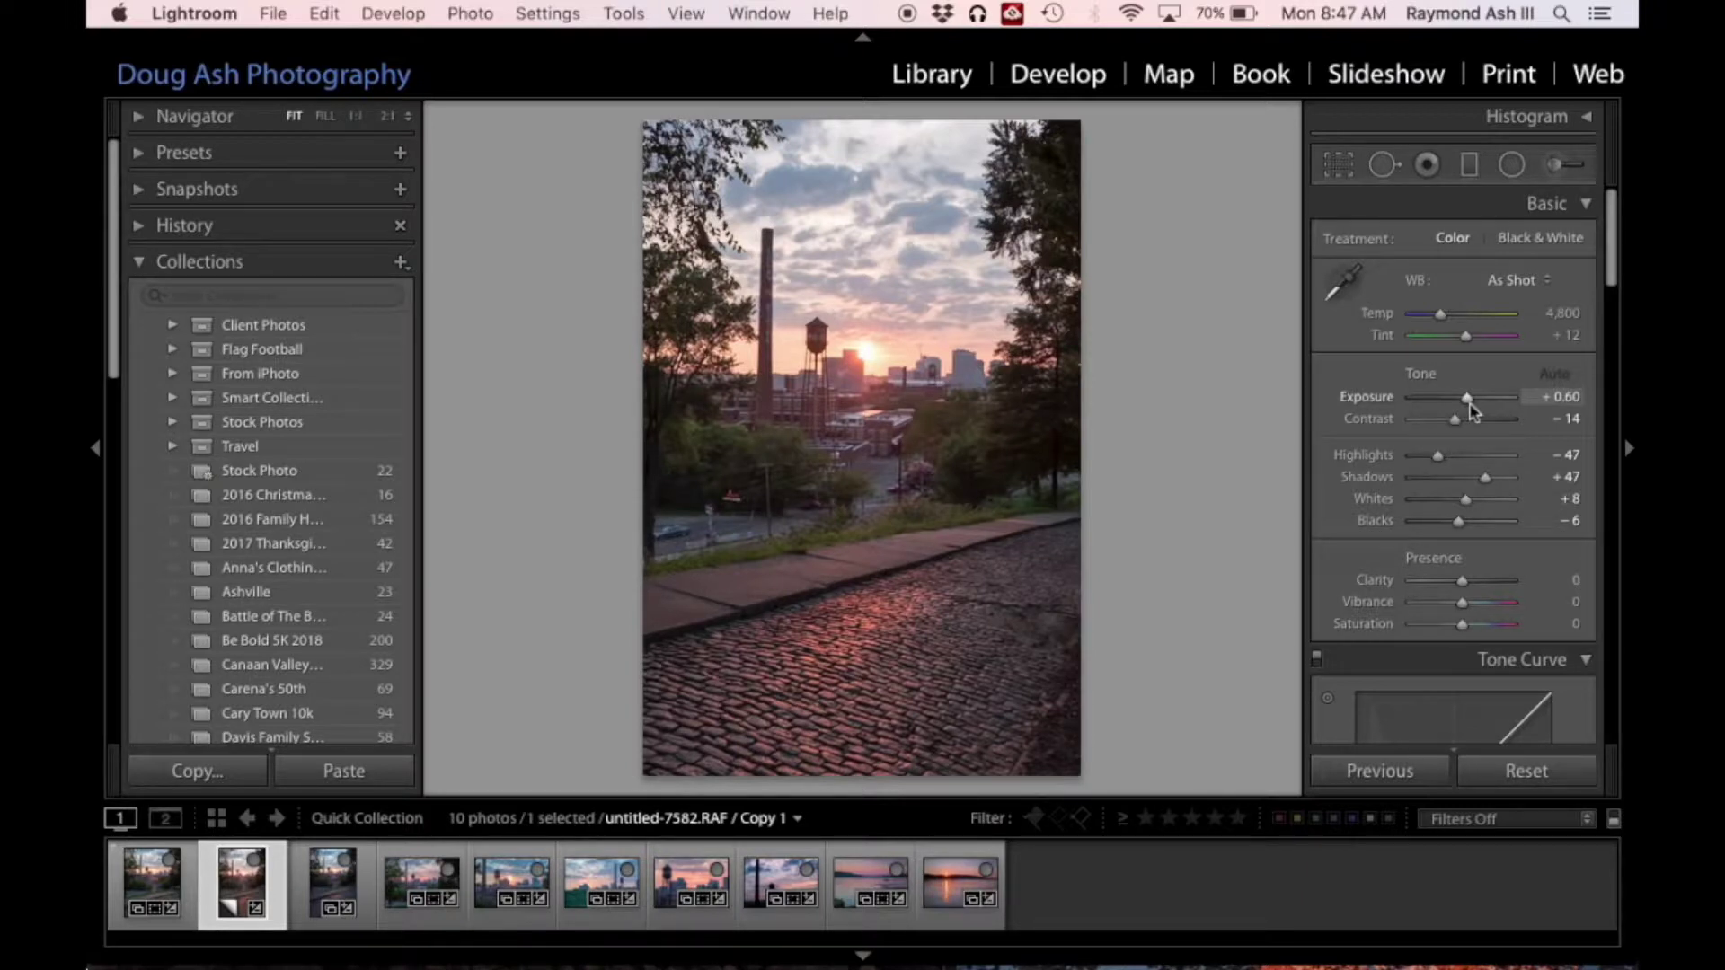
click(1470, 409)
drag(1470, 408, 1469, 413)
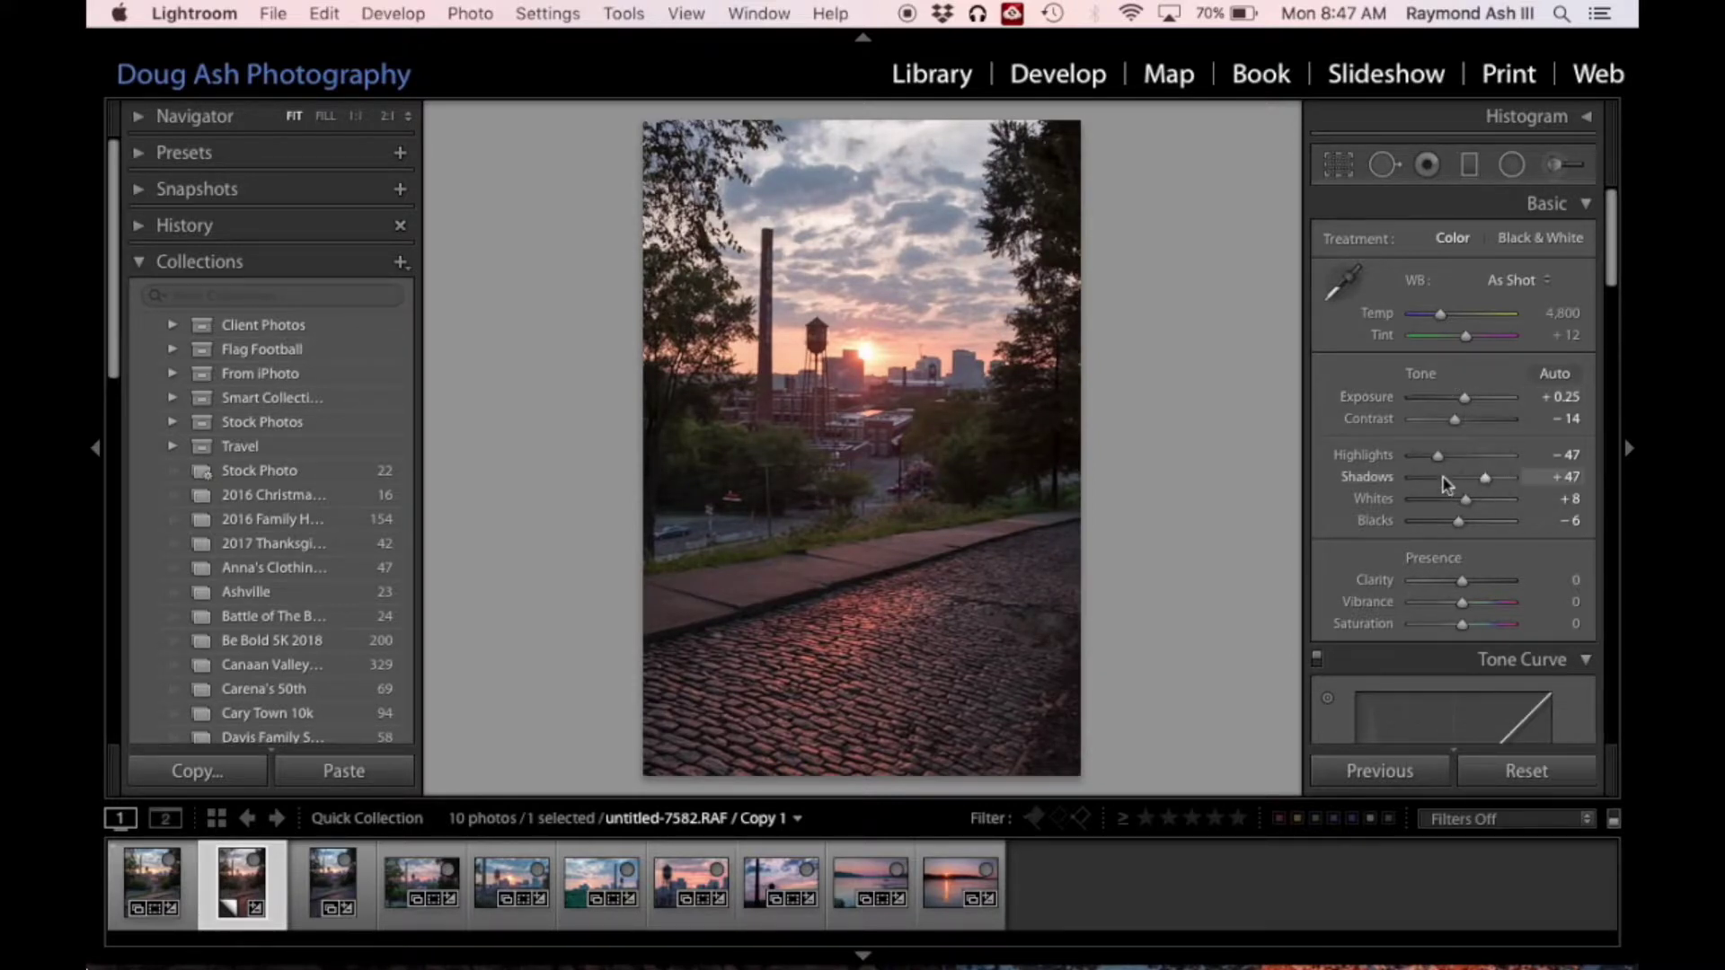
drag(1486, 486, 1499, 486)
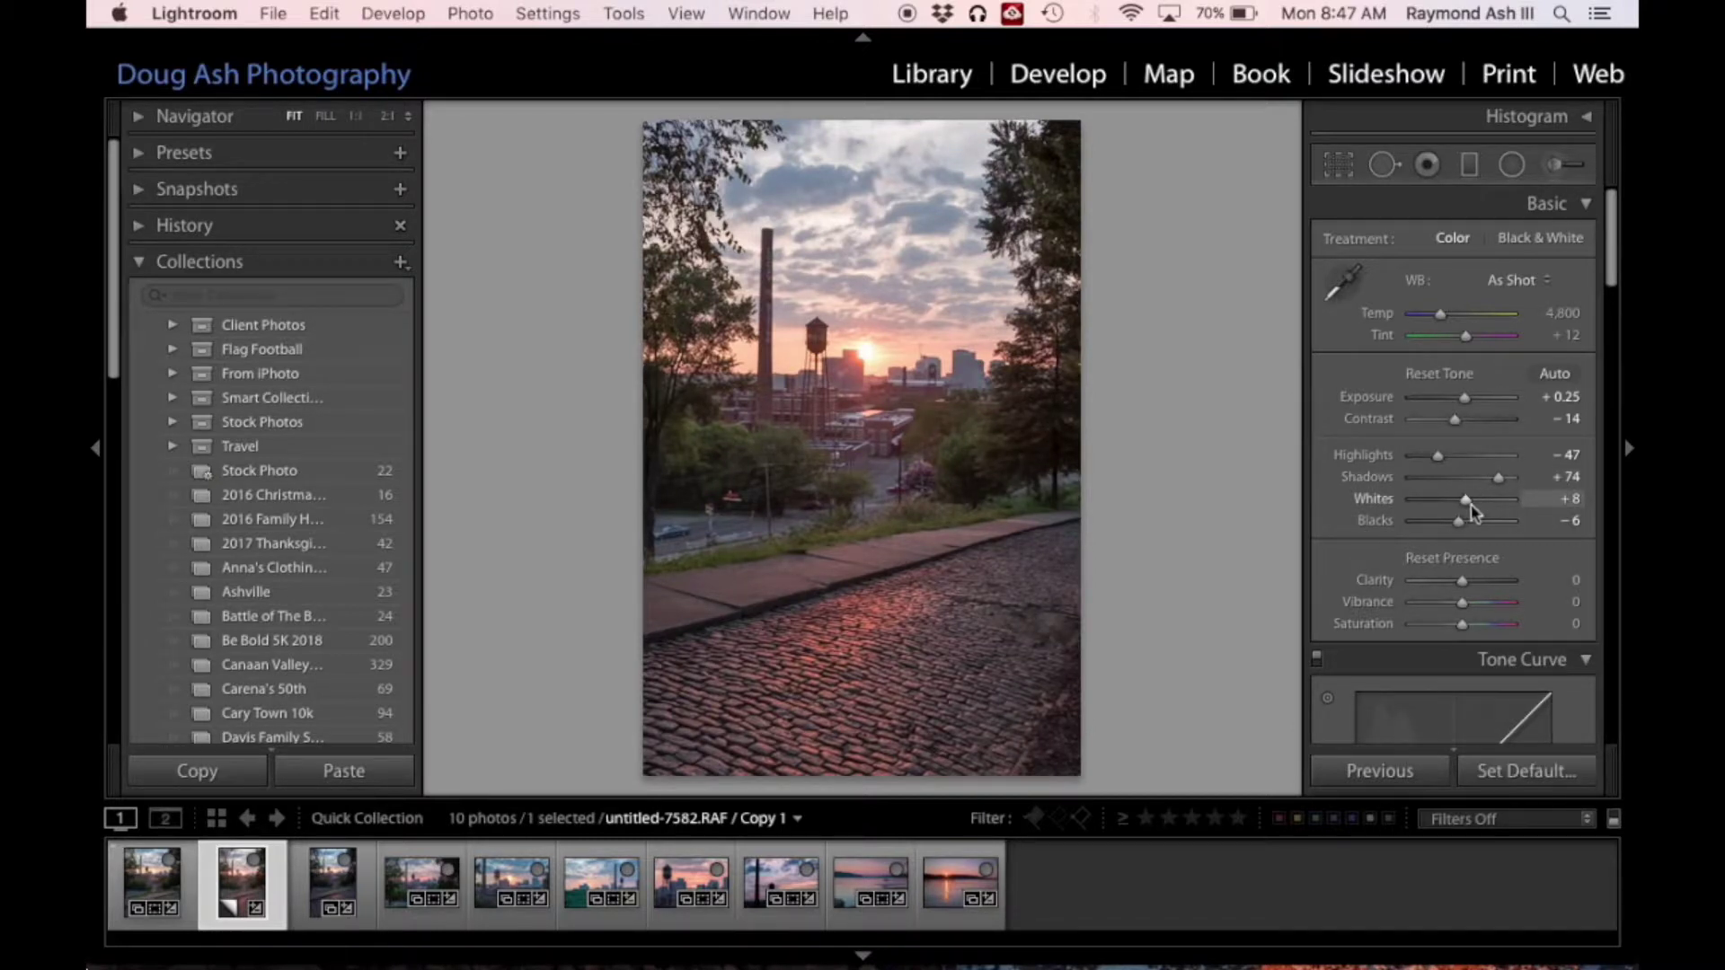
Using the Alt clipping preview, set Whites +15 and Blacks −18, then lower Contrast to −23
alt+click(1467, 501)
key(alt)
mouse_move(1467, 506)
alt+mouse_down()
mouse_move(1499, 509)
mouse_move(1455, 532)
alt+mouse_up()
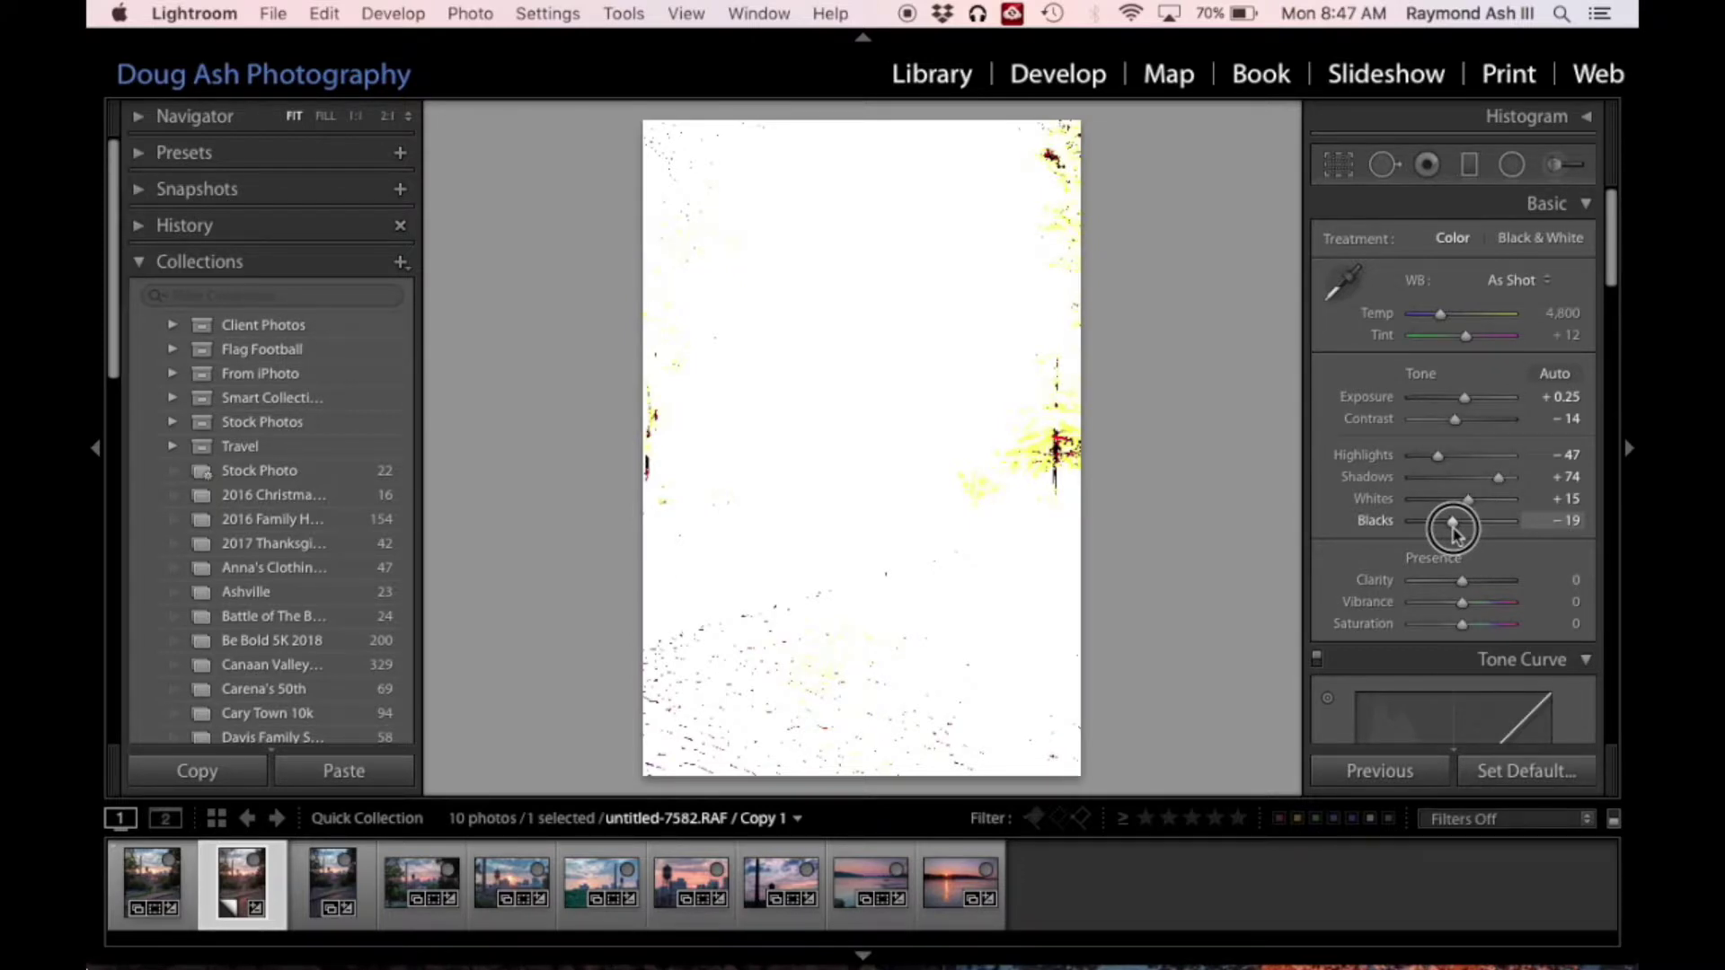
alt+drag(1455, 532, 1457, 533)
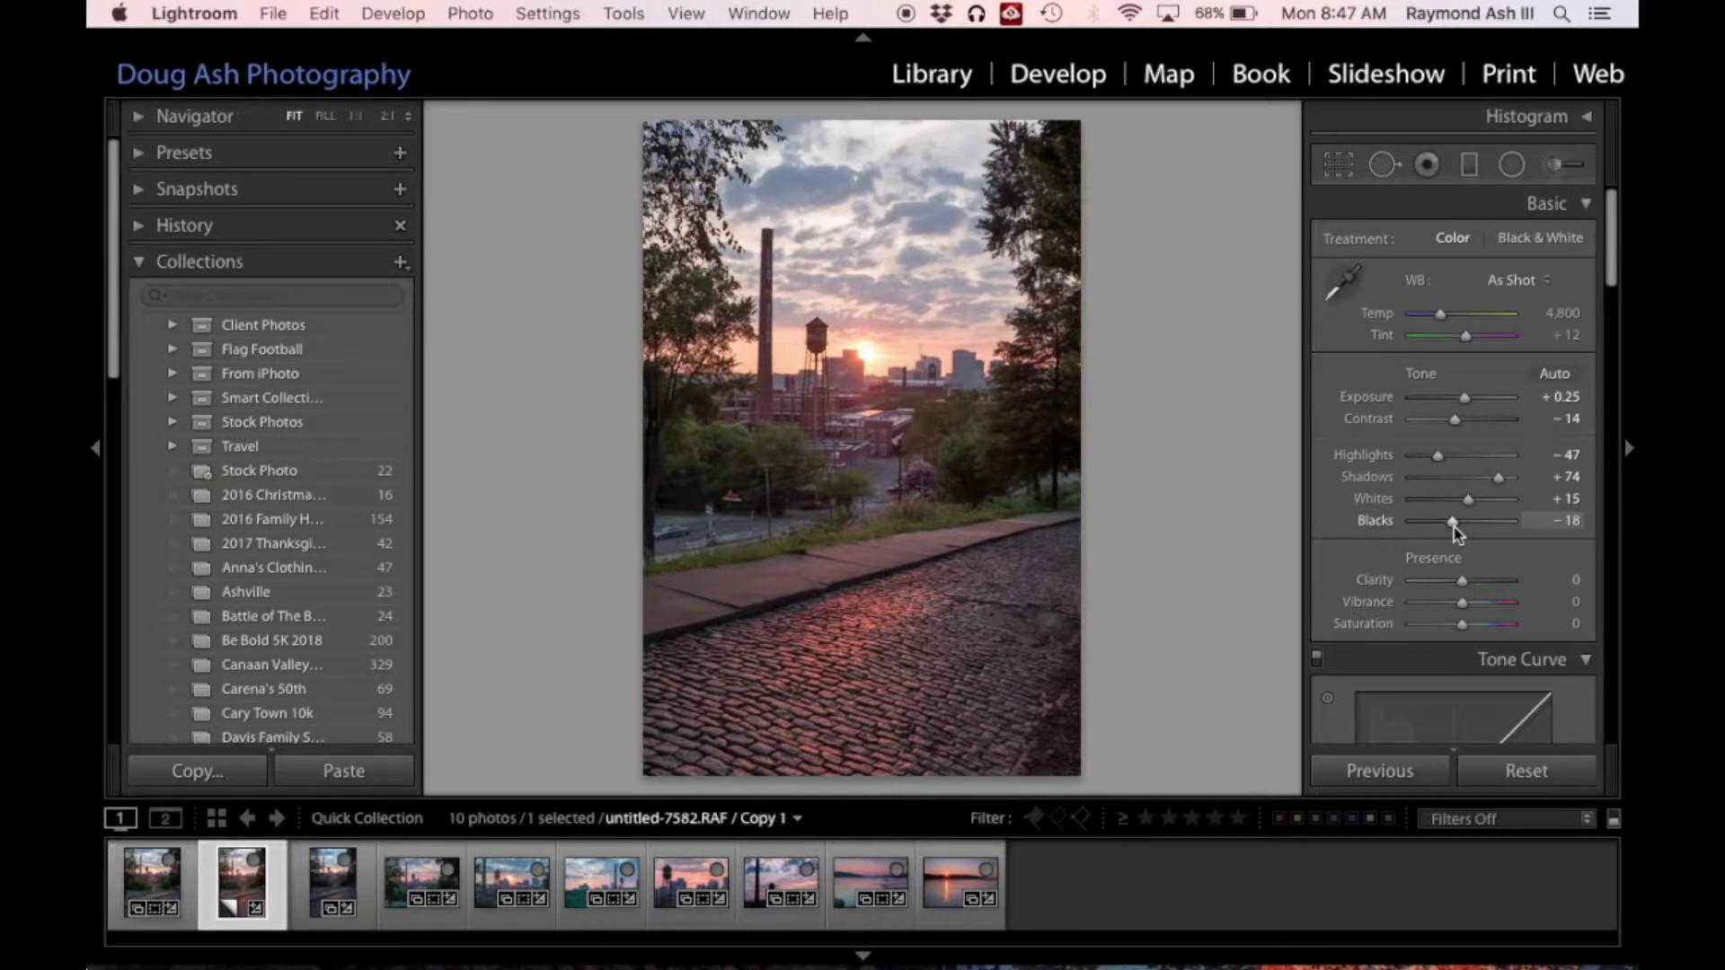
key(alt)
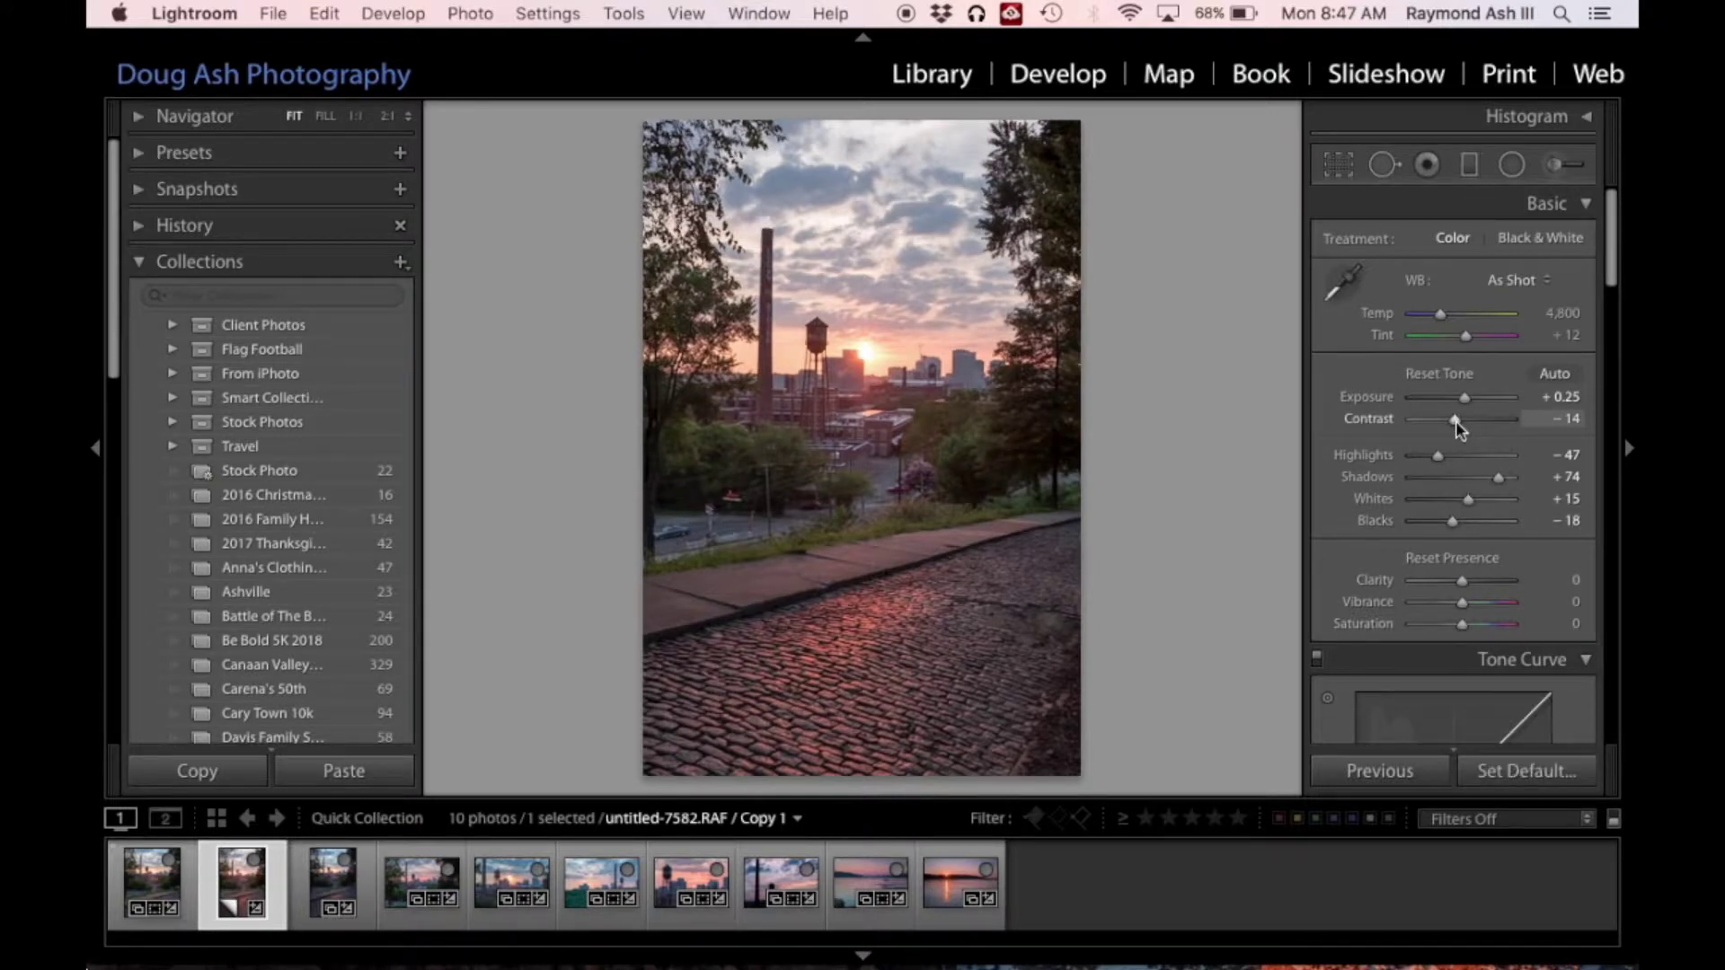
drag(1455, 421, 1452, 425)
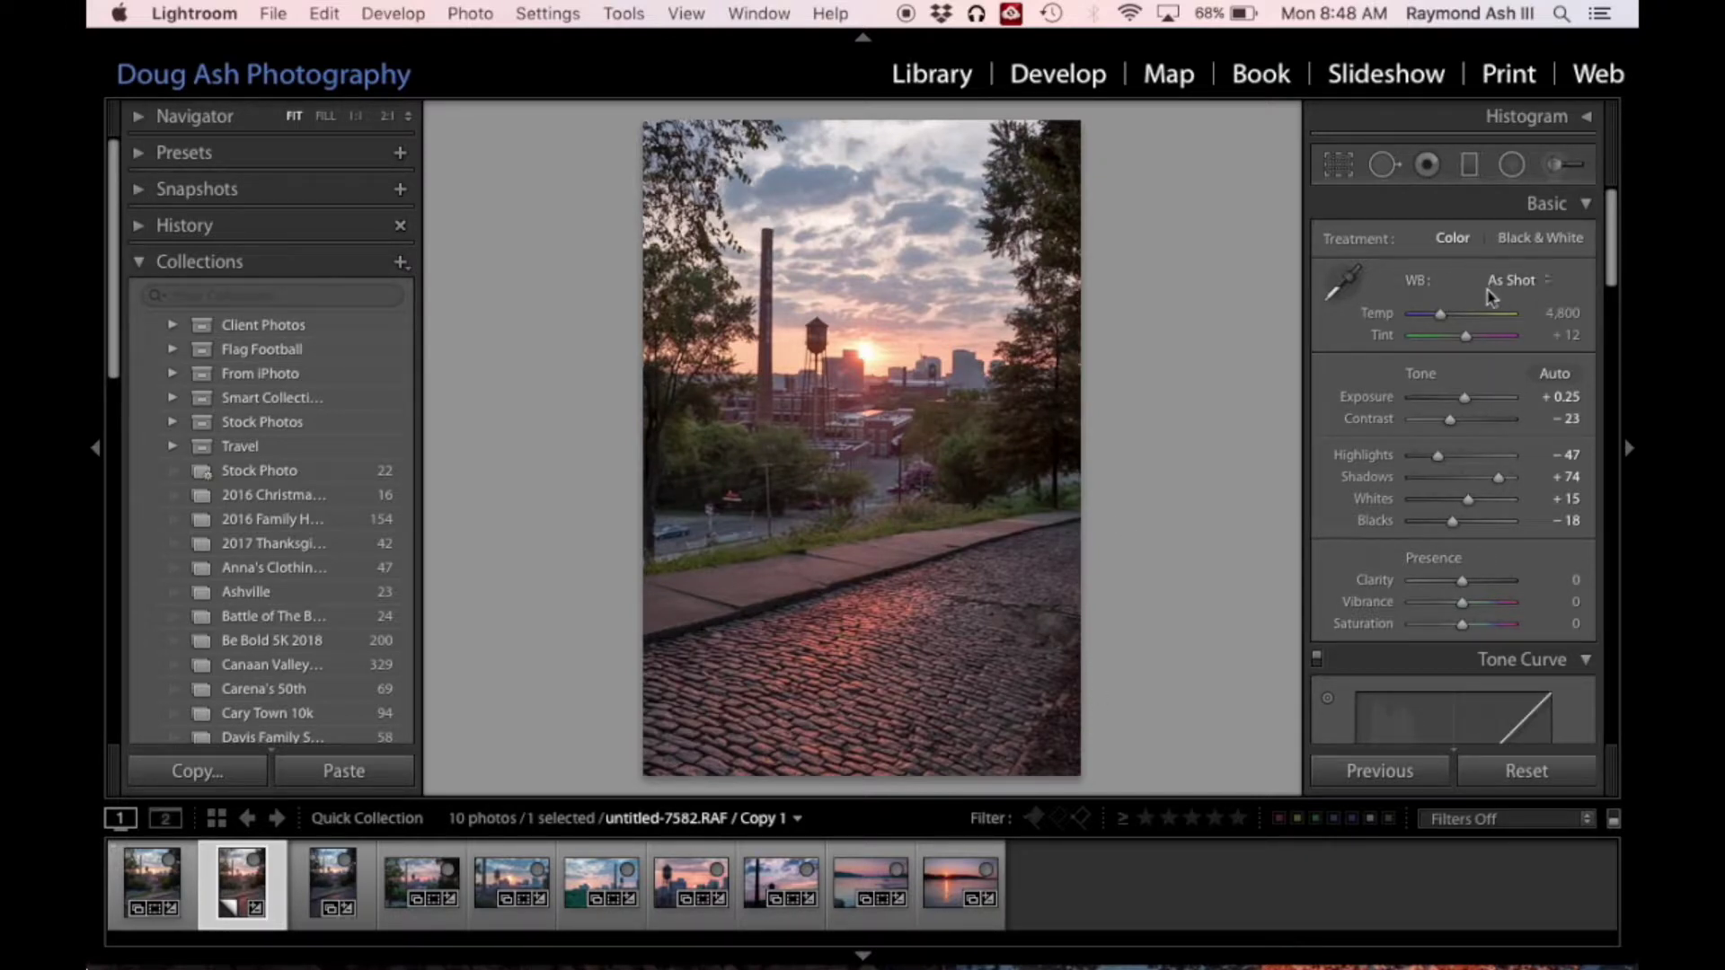
Set white balance to Auto (Temp 4,050, Tint 0) after comparing it against As Shot
click(1523, 280)
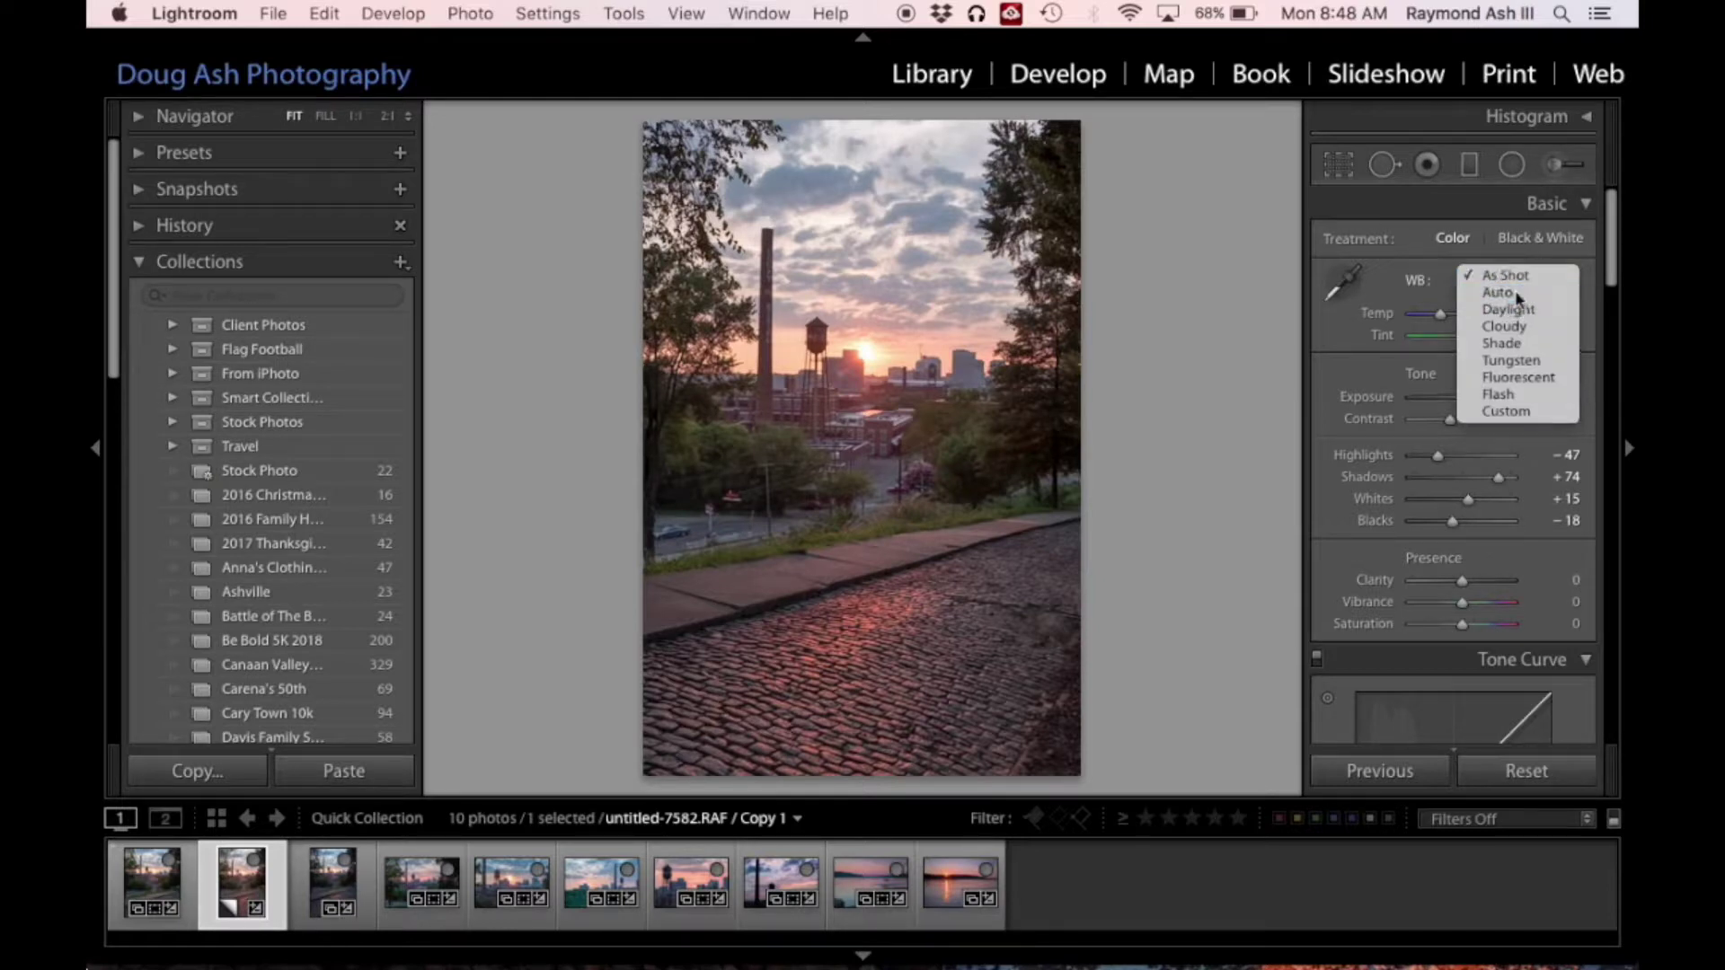
click(1516, 293)
click(1525, 280)
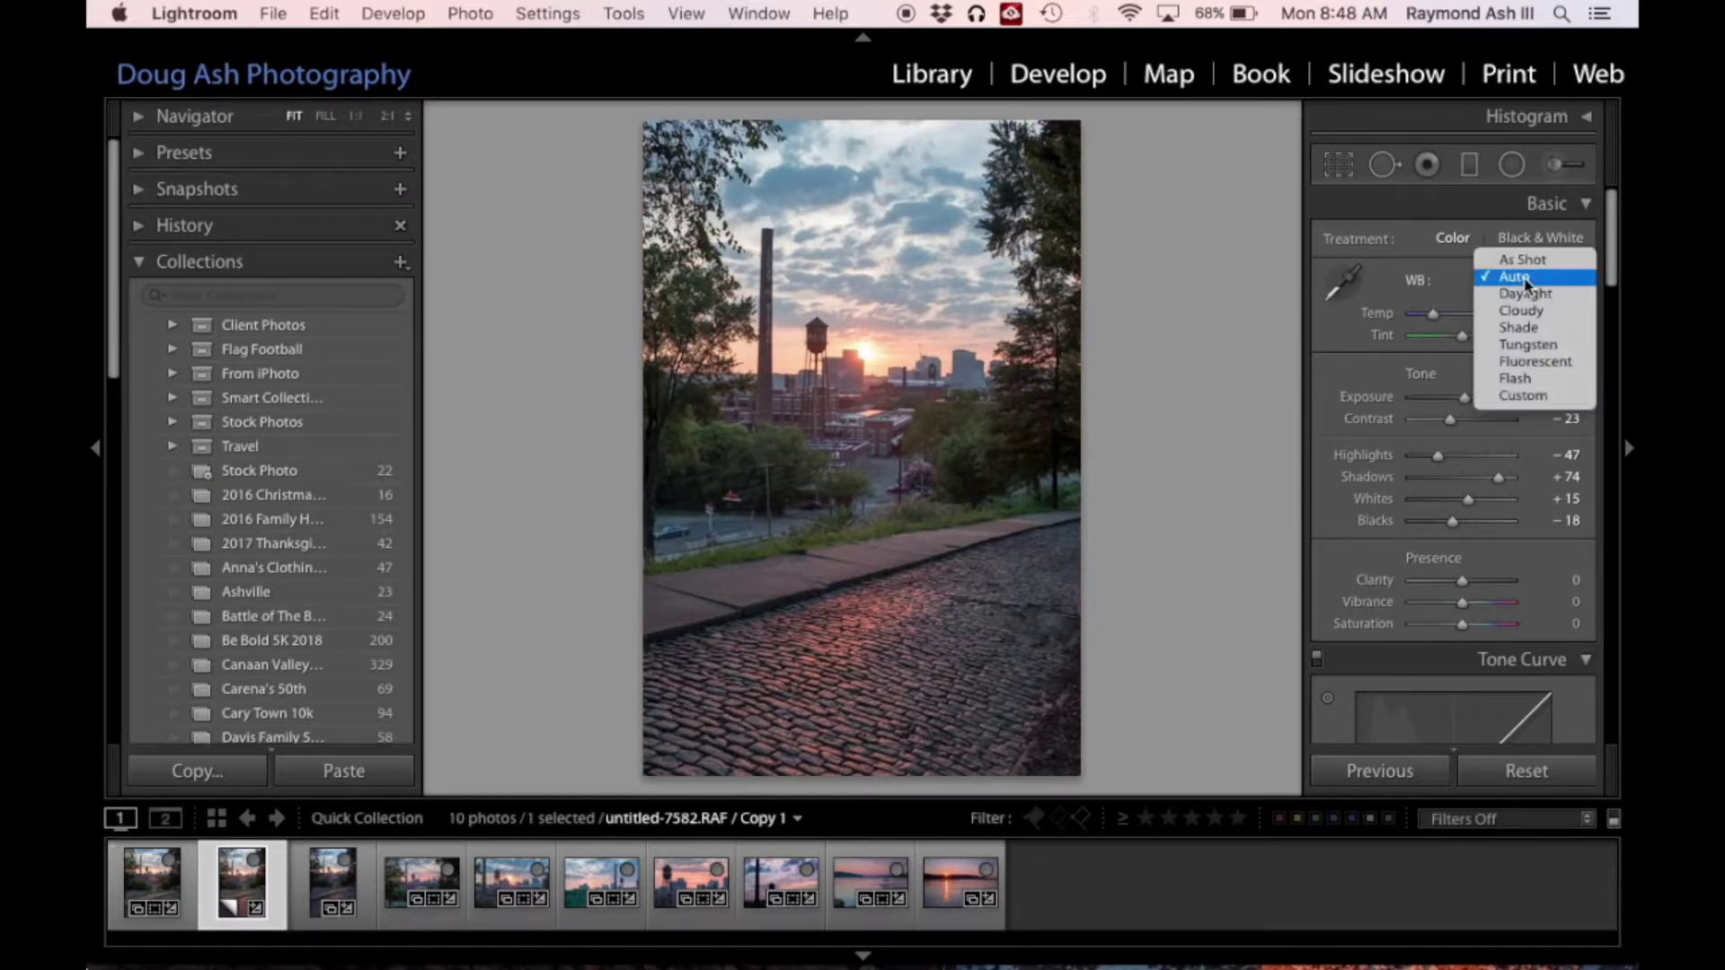
click(1522, 259)
click(1527, 282)
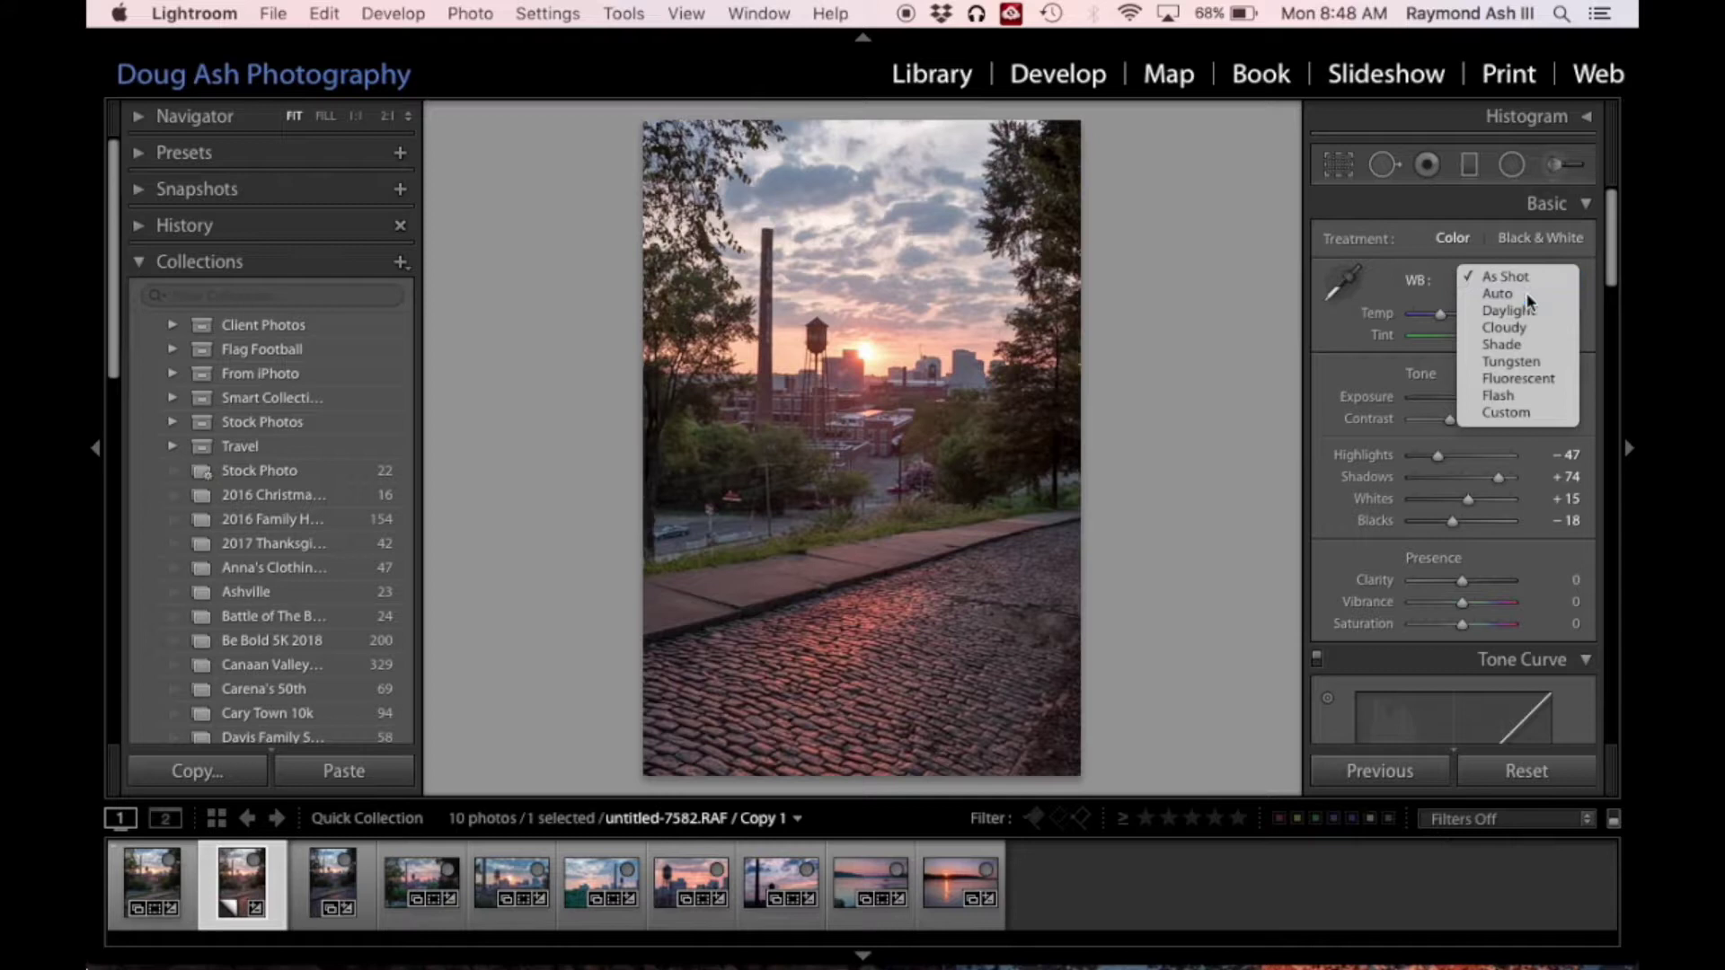
click(1499, 293)
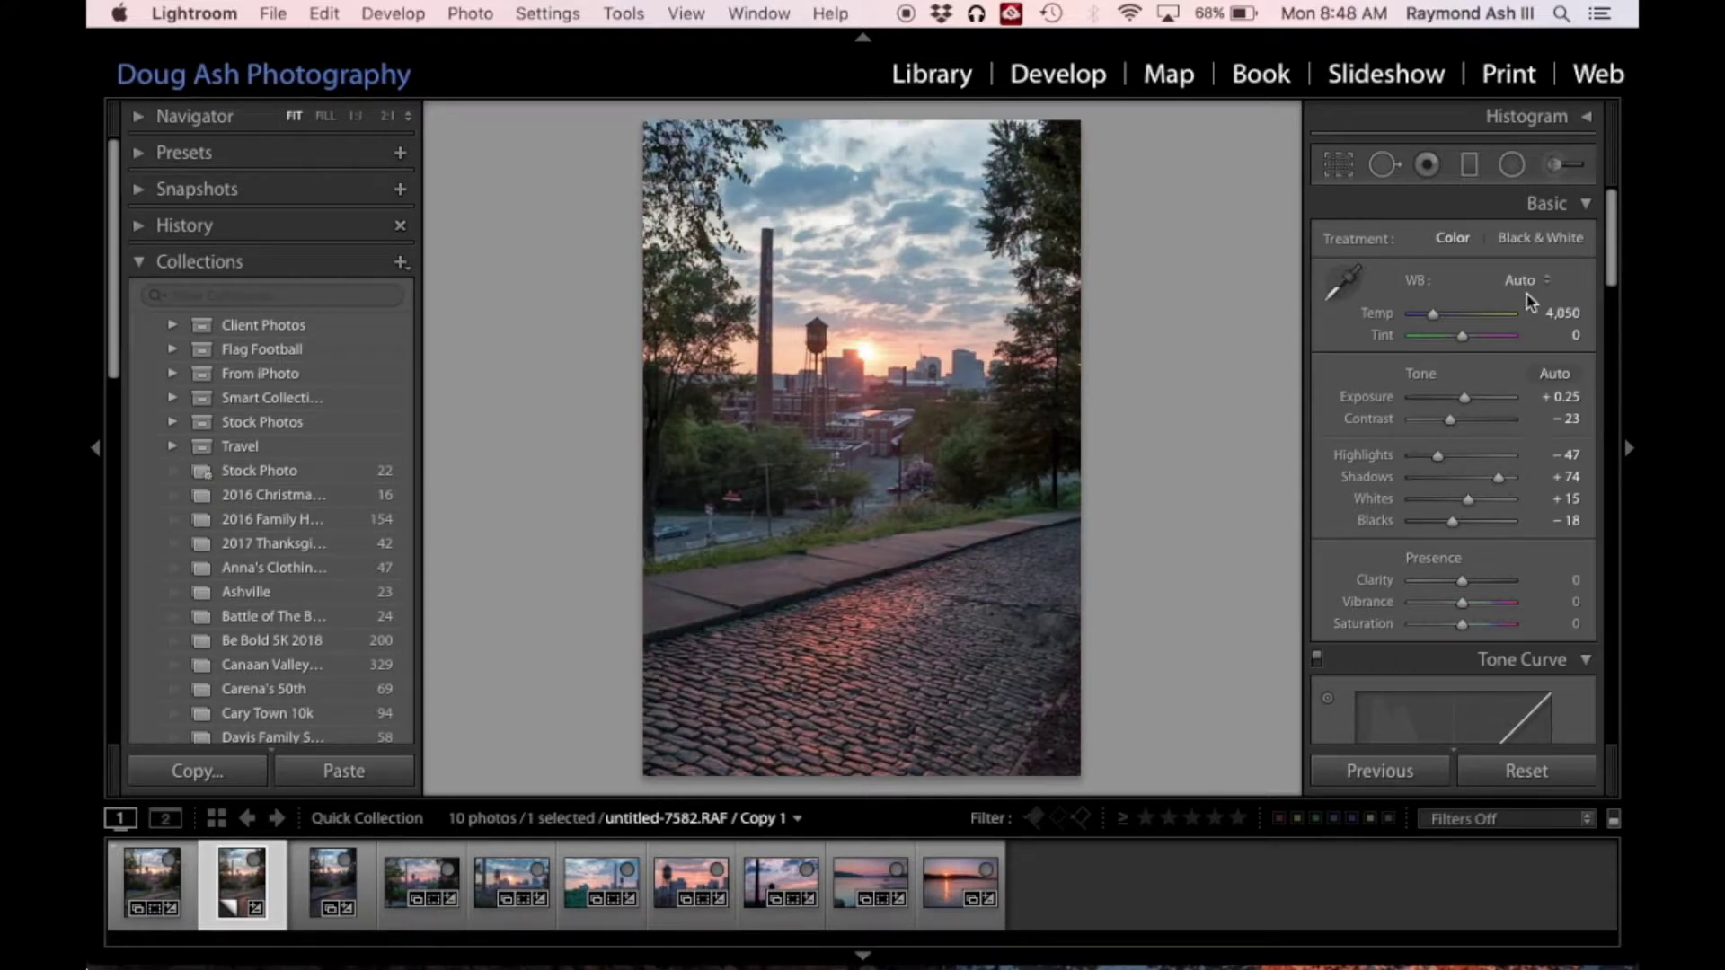
Test the Blue saturation slider in HSL, reset it to zero, and move to Luminance
scroll(1507, 409, down, 1)
scroll(1506, 414, up, 1)
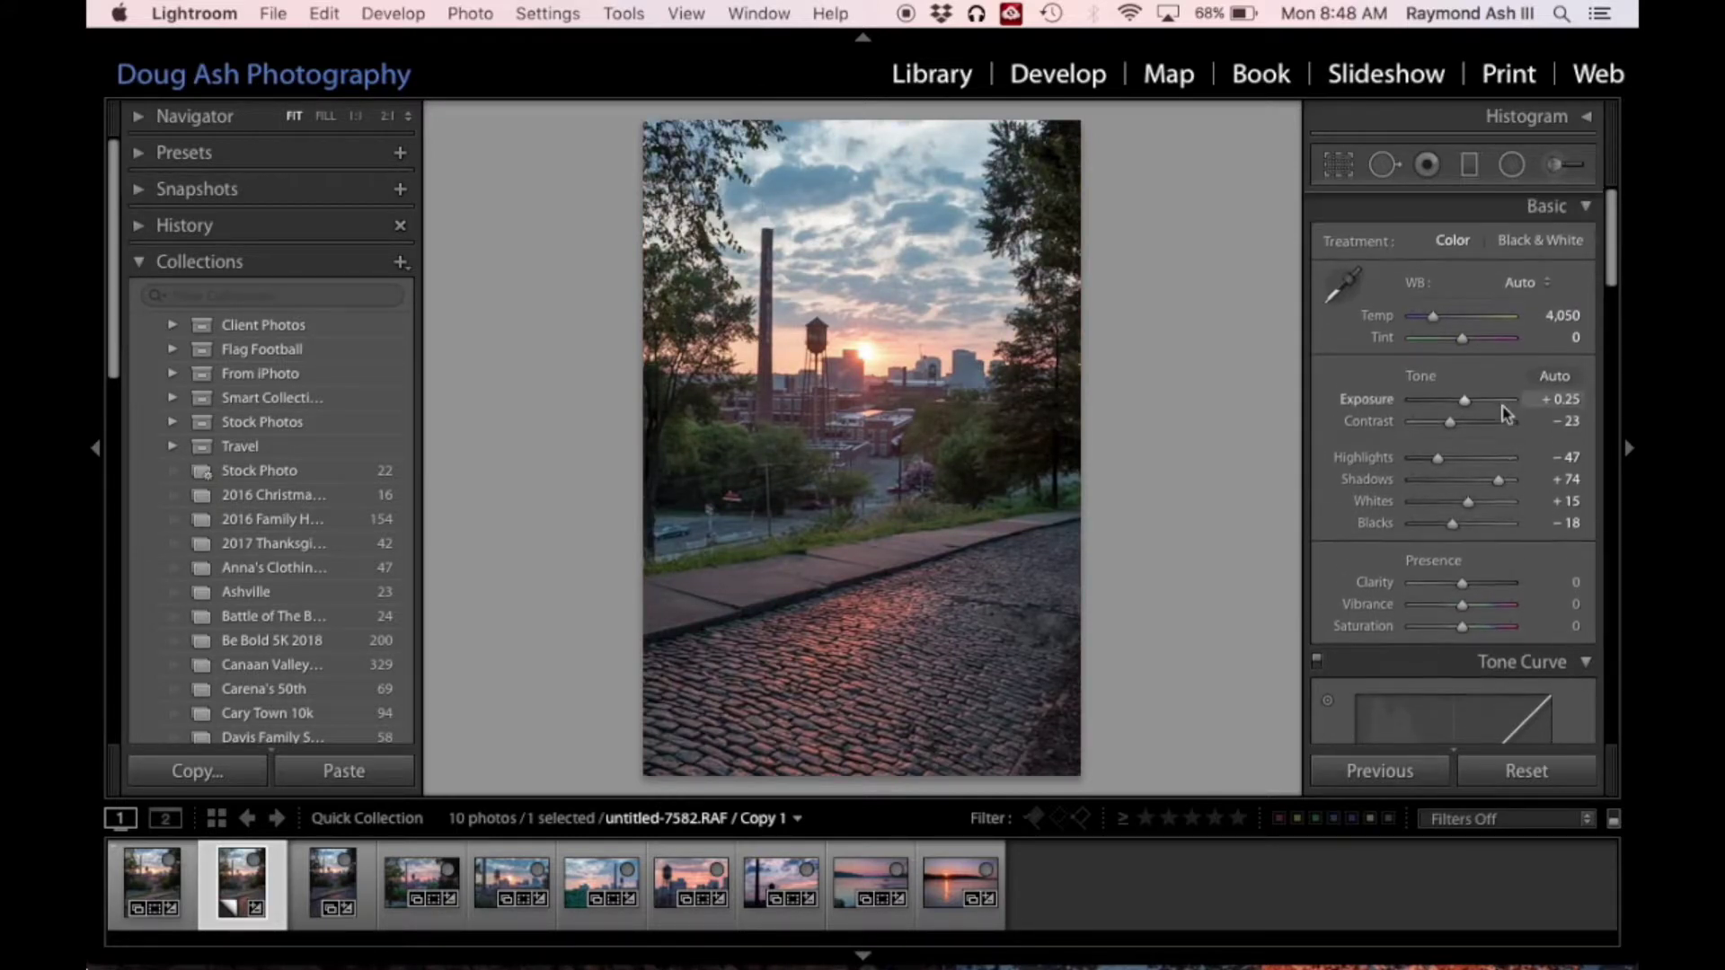
scroll(1507, 415, down, 15)
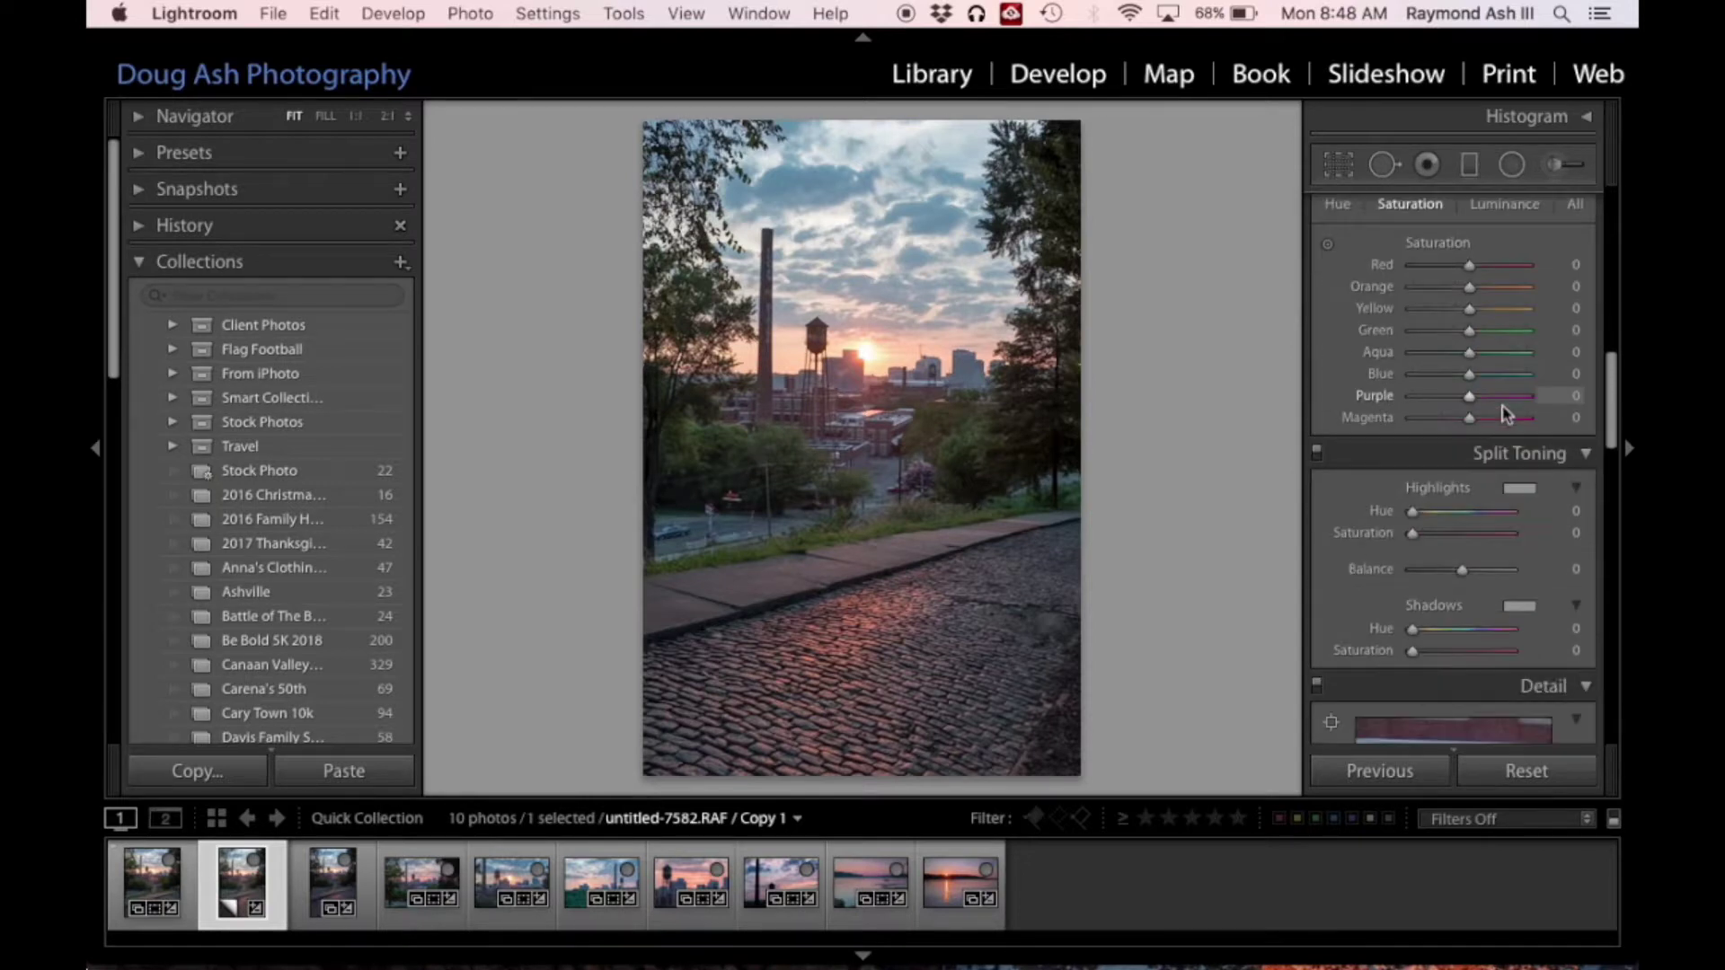
scroll(1507, 414, down, 3)
scroll(1507, 414, up, 5)
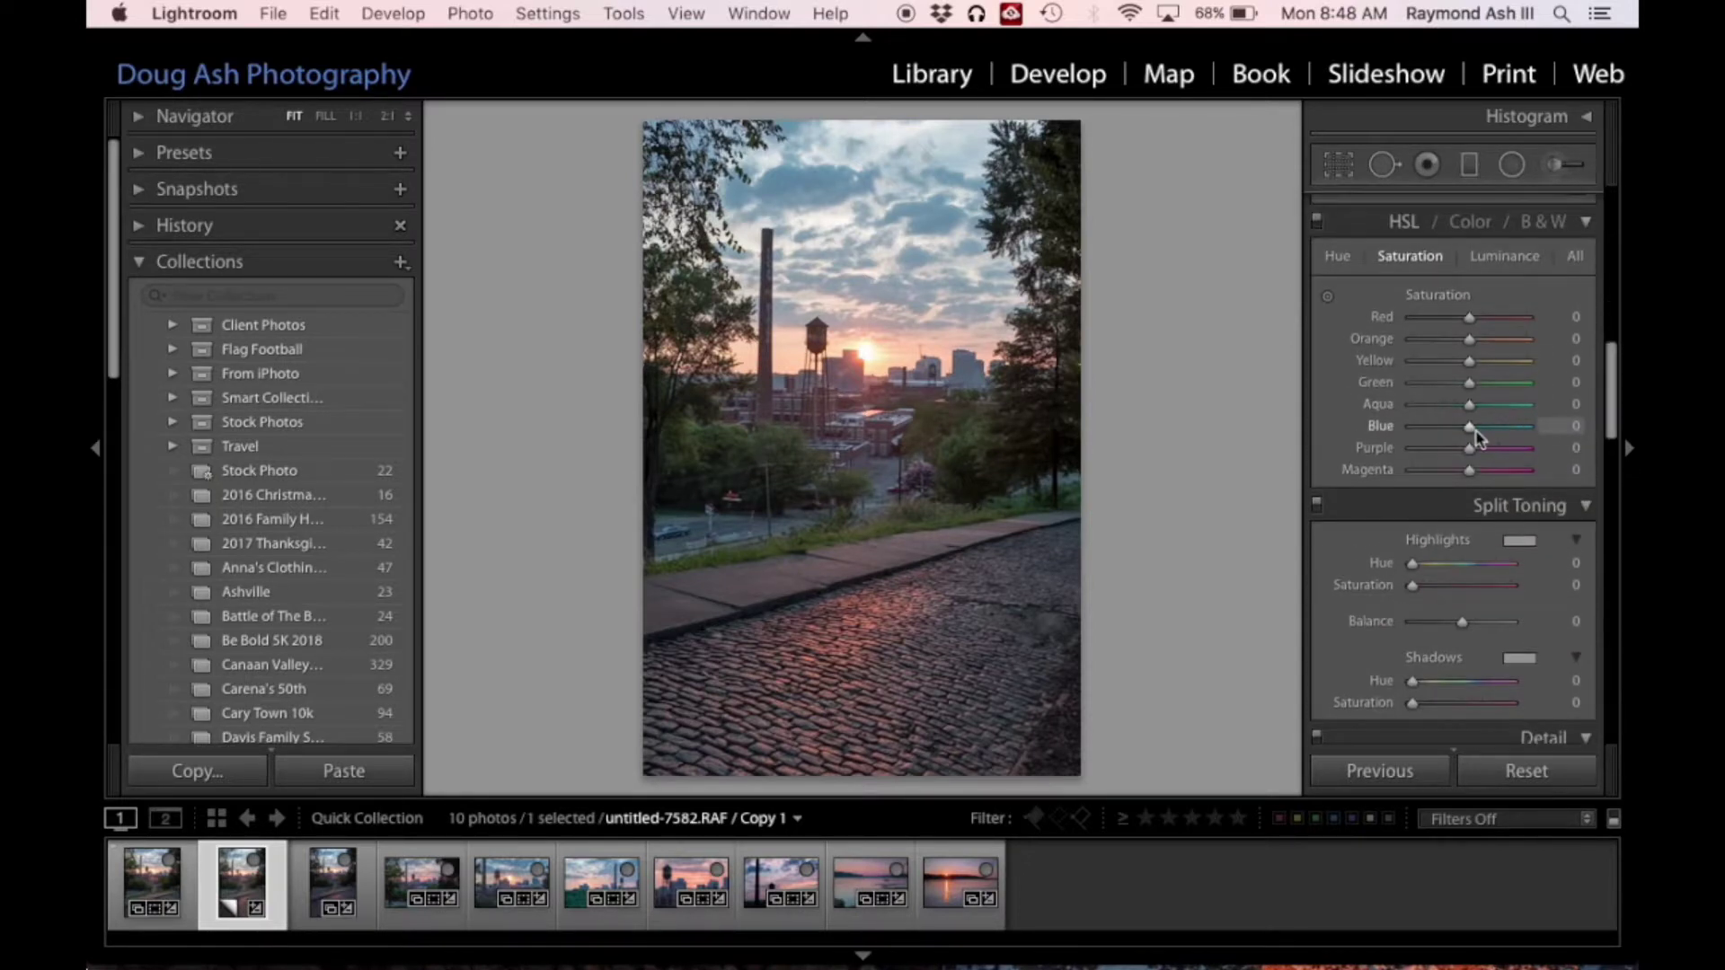
mouse_move(1478, 438)
mouse_down()
mouse_move(1511, 437)
mouse_move(1455, 442)
mouse_move(1510, 423)
mouse_move(1432, 450)
mouse_move(1458, 449)
mouse_up()
double_click(1379, 426)
click(1518, 257)
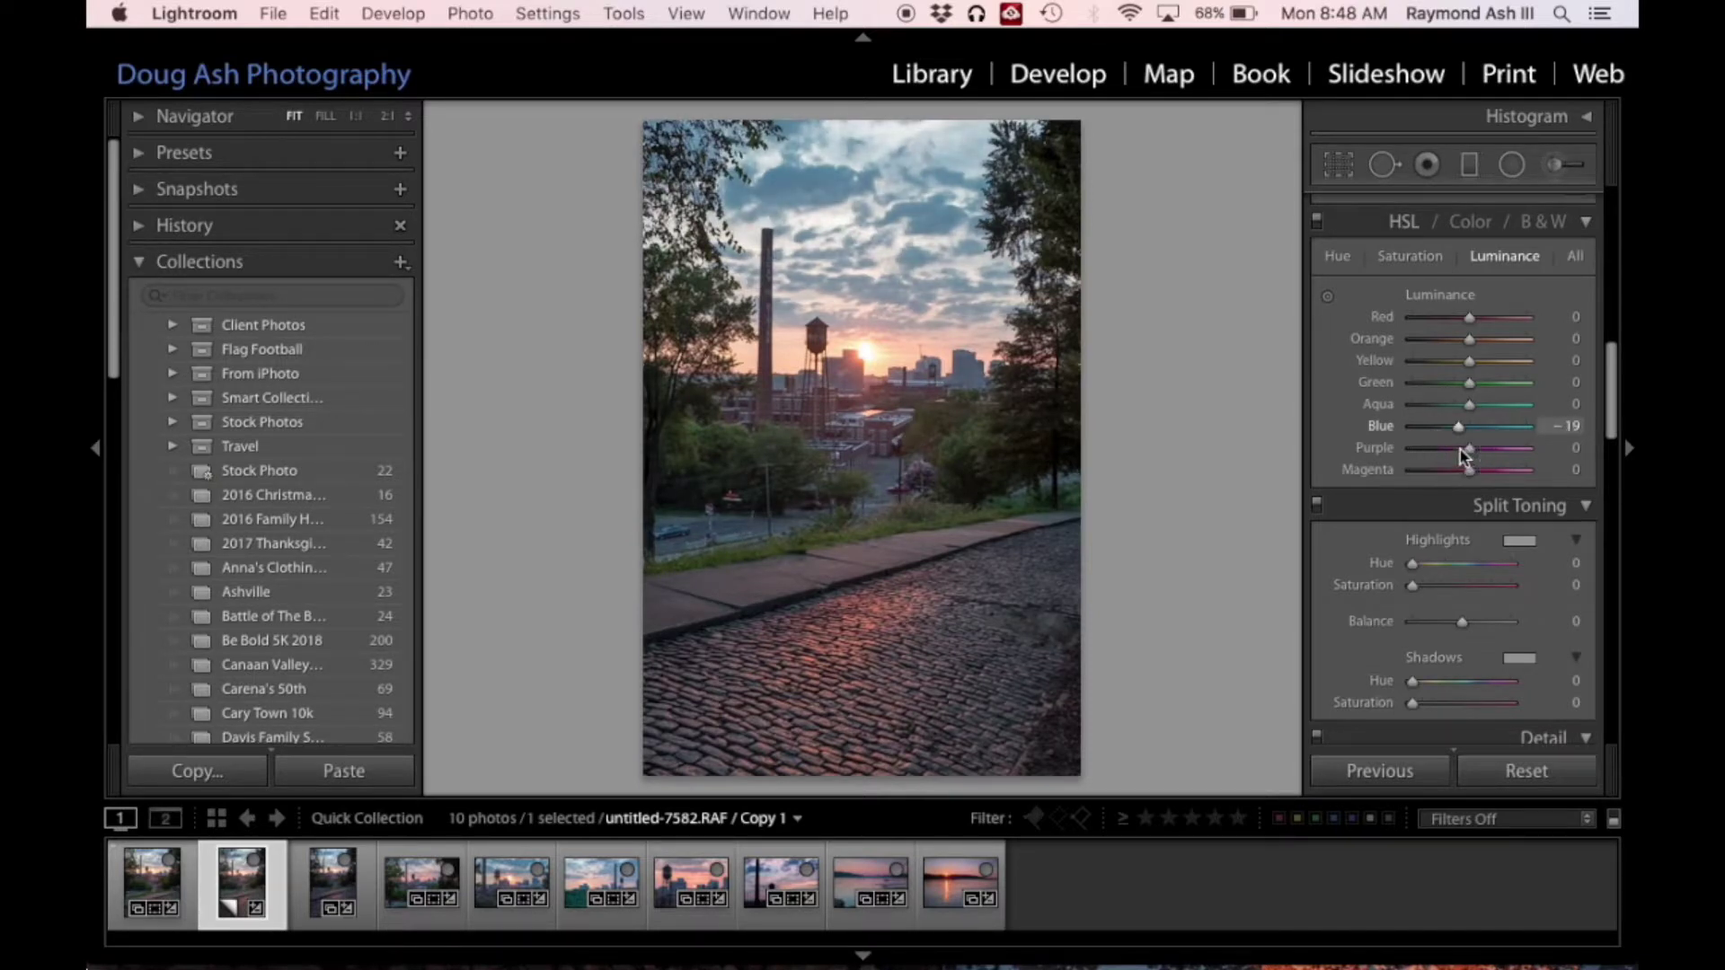
Raise Sharpening Amount to 56 and compare the photo with lens profile corrections on and off
scroll(1373, 429, down, 10)
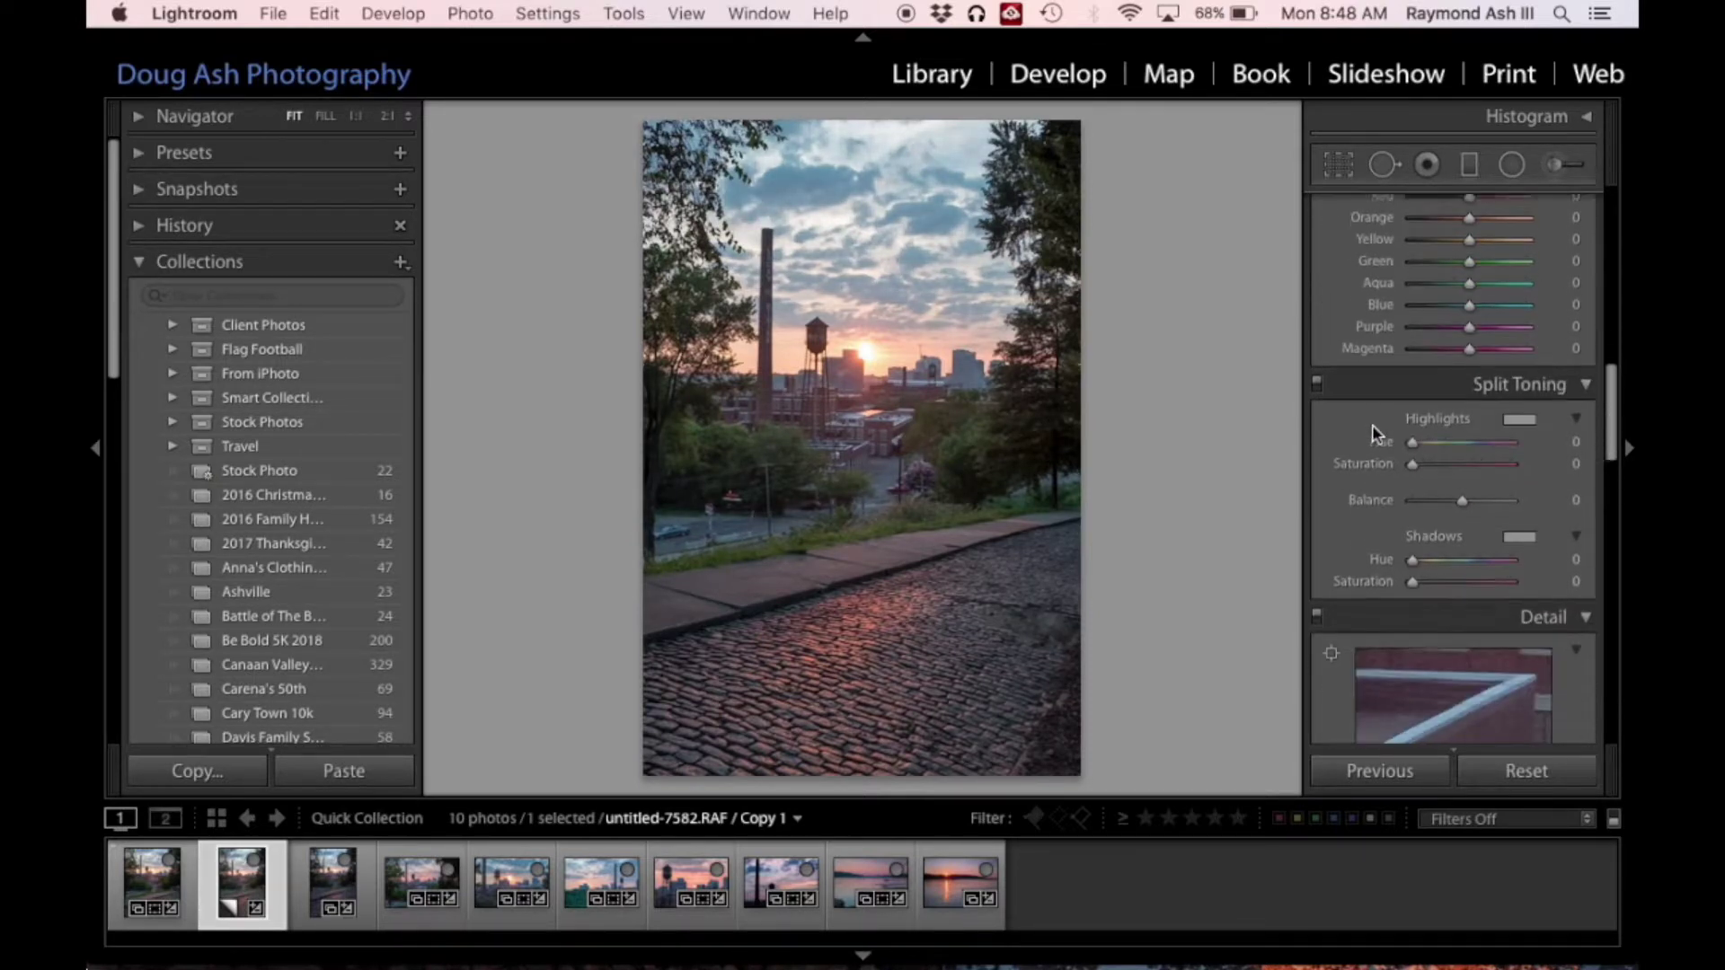
drag(1428, 593, 1448, 597)
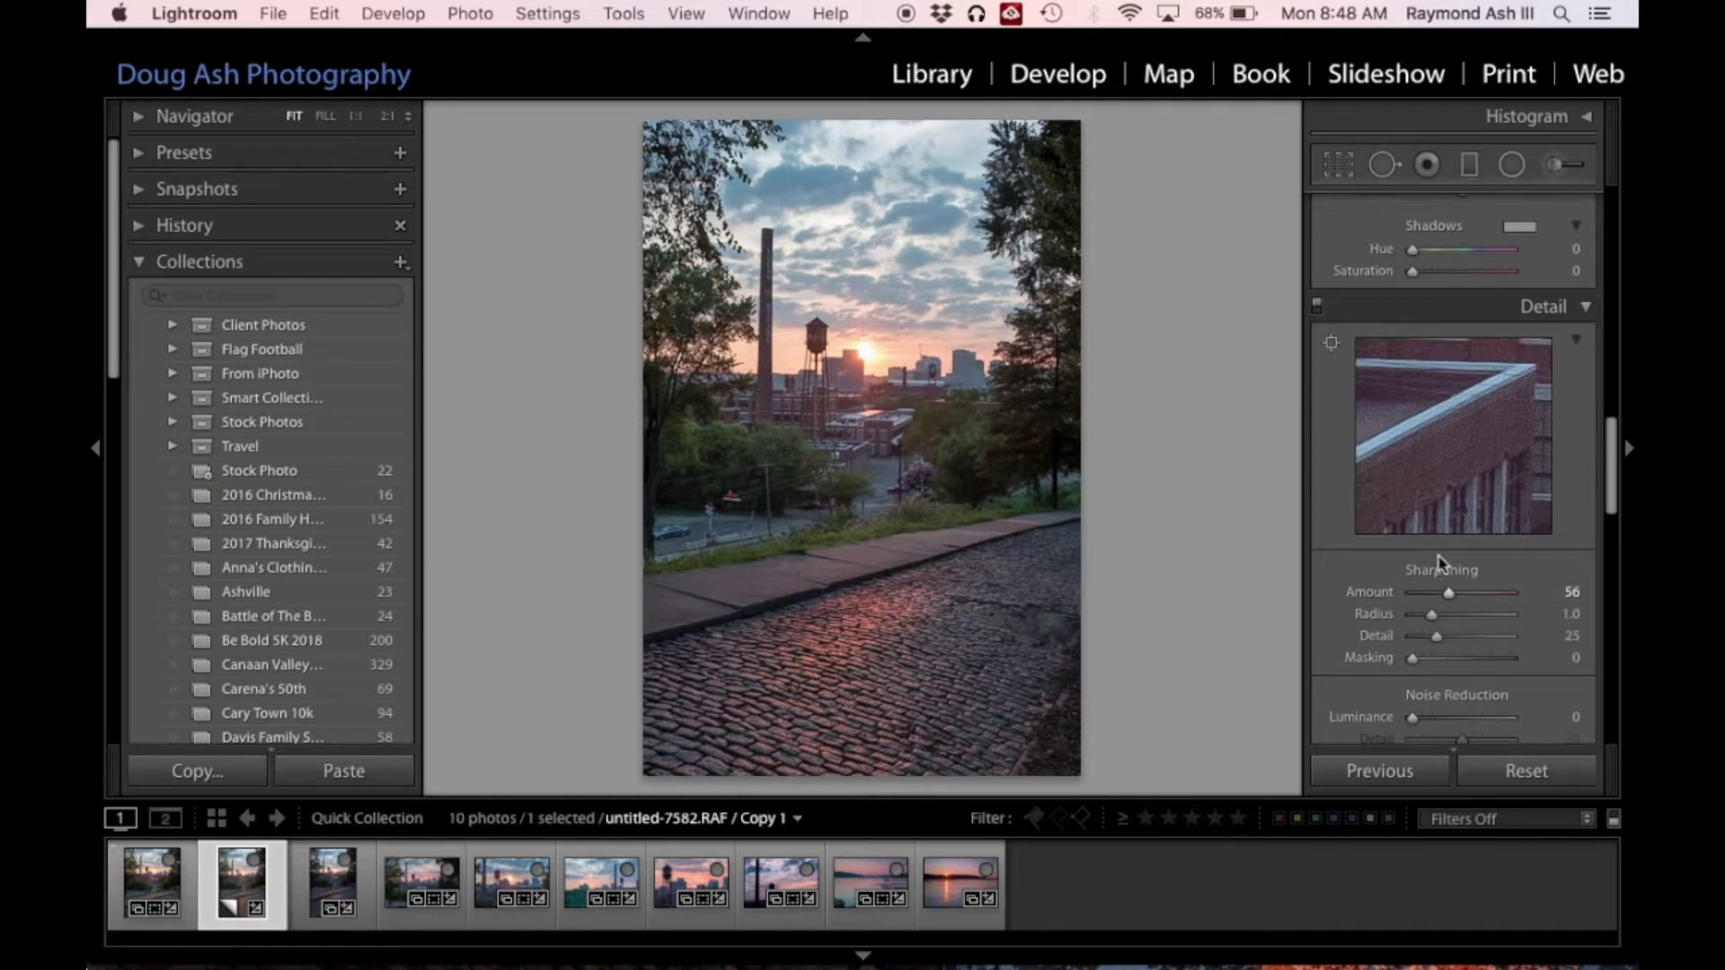
scroll(1442, 573, down, 10)
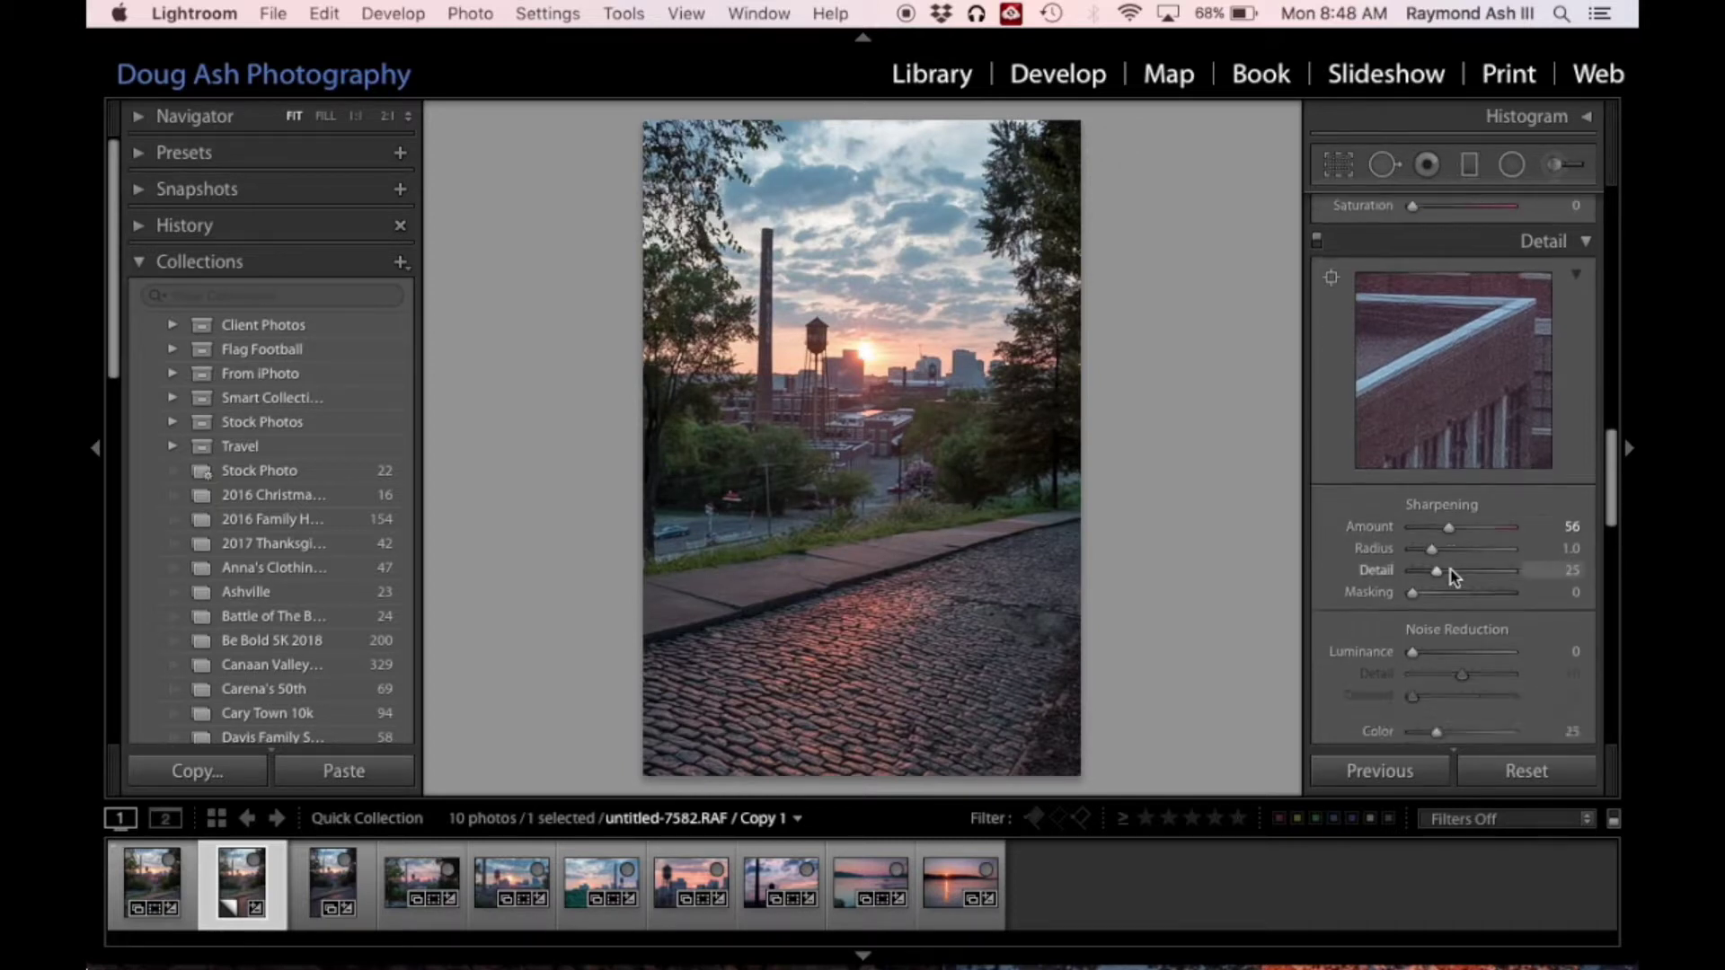
click(1444, 463)
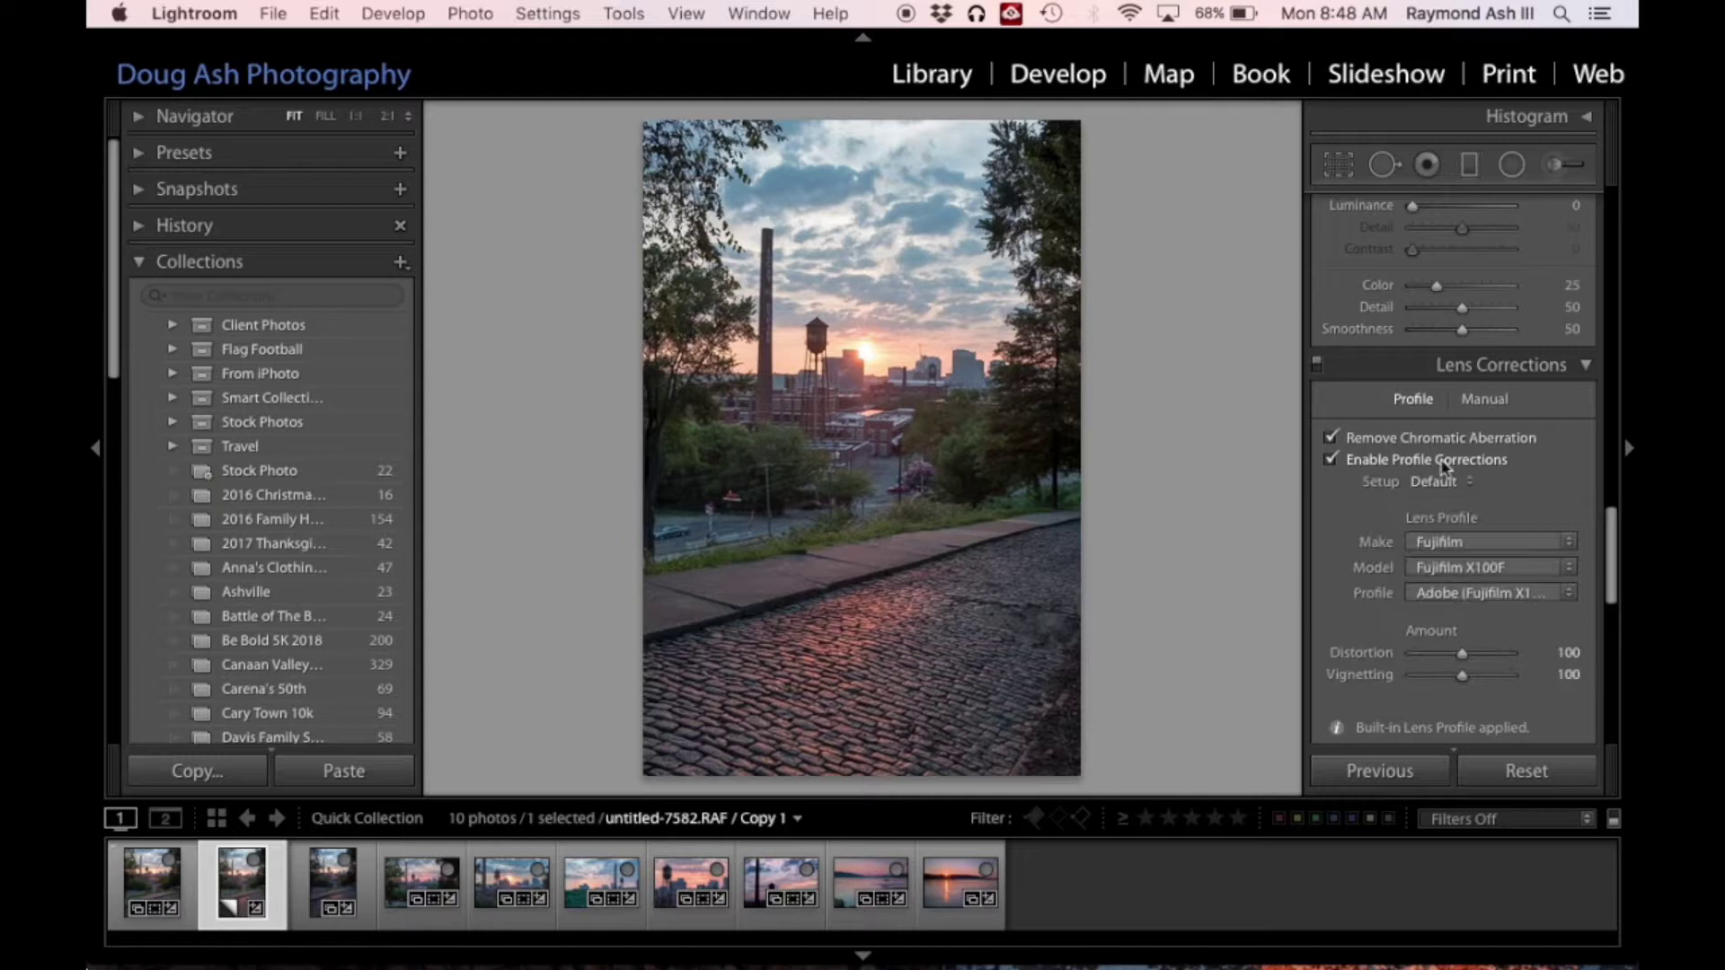
click(1444, 463)
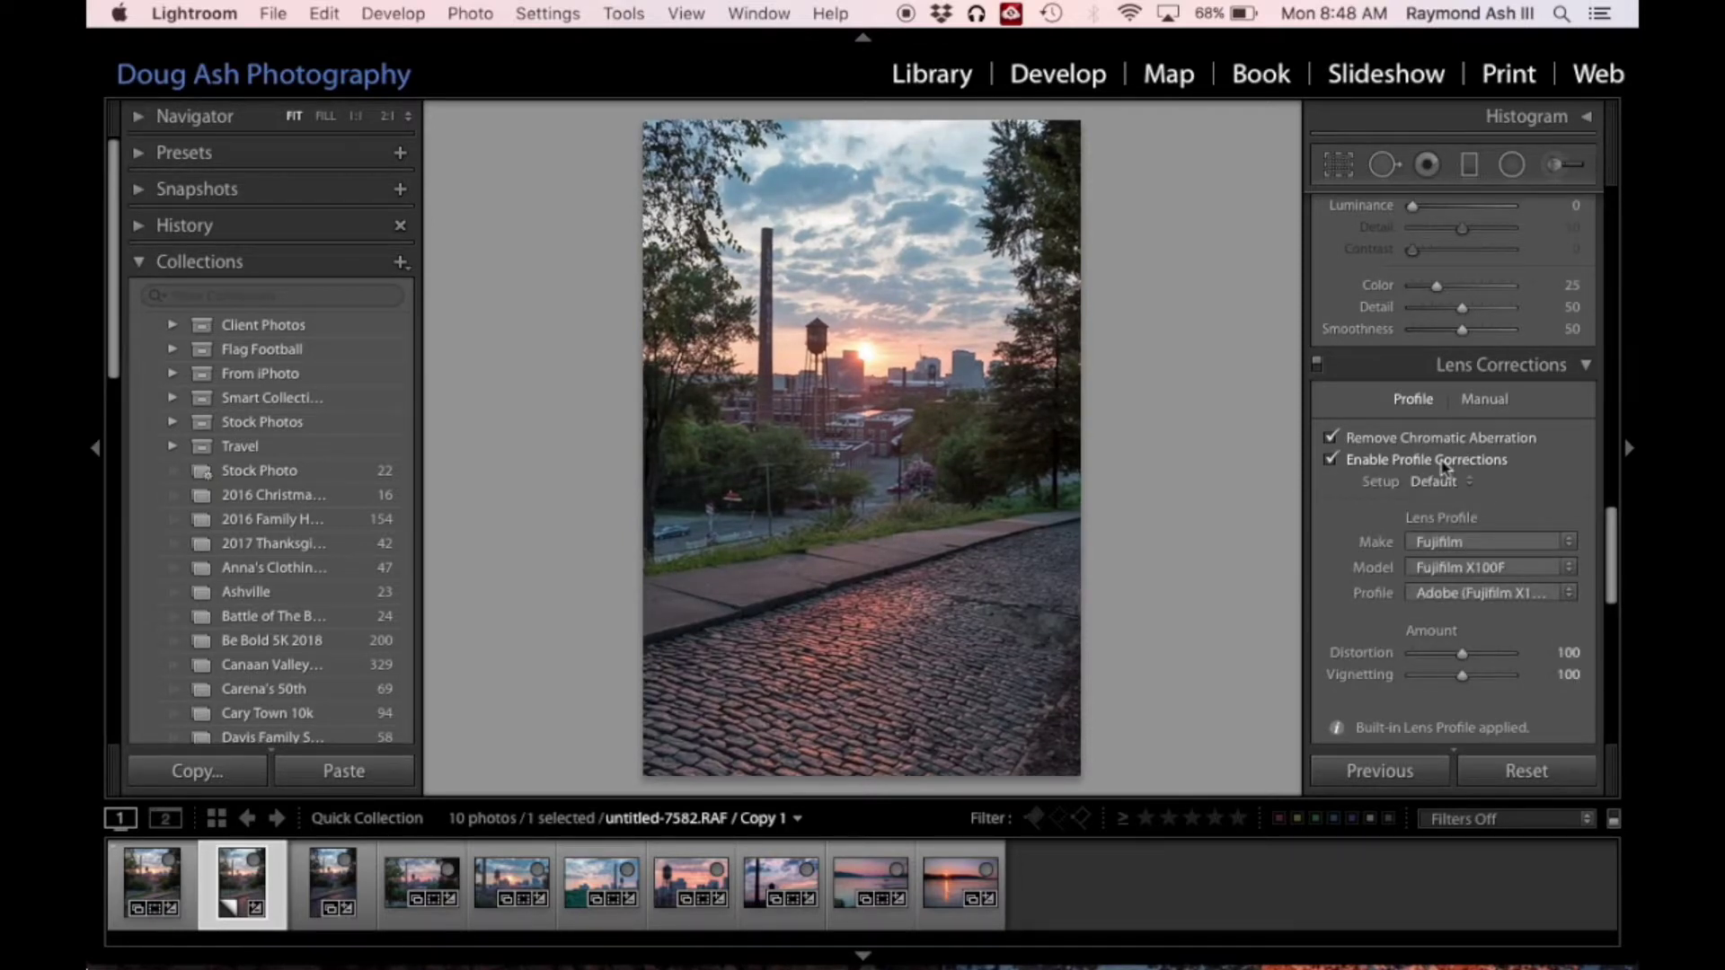
scroll(1444, 464, down, 10)
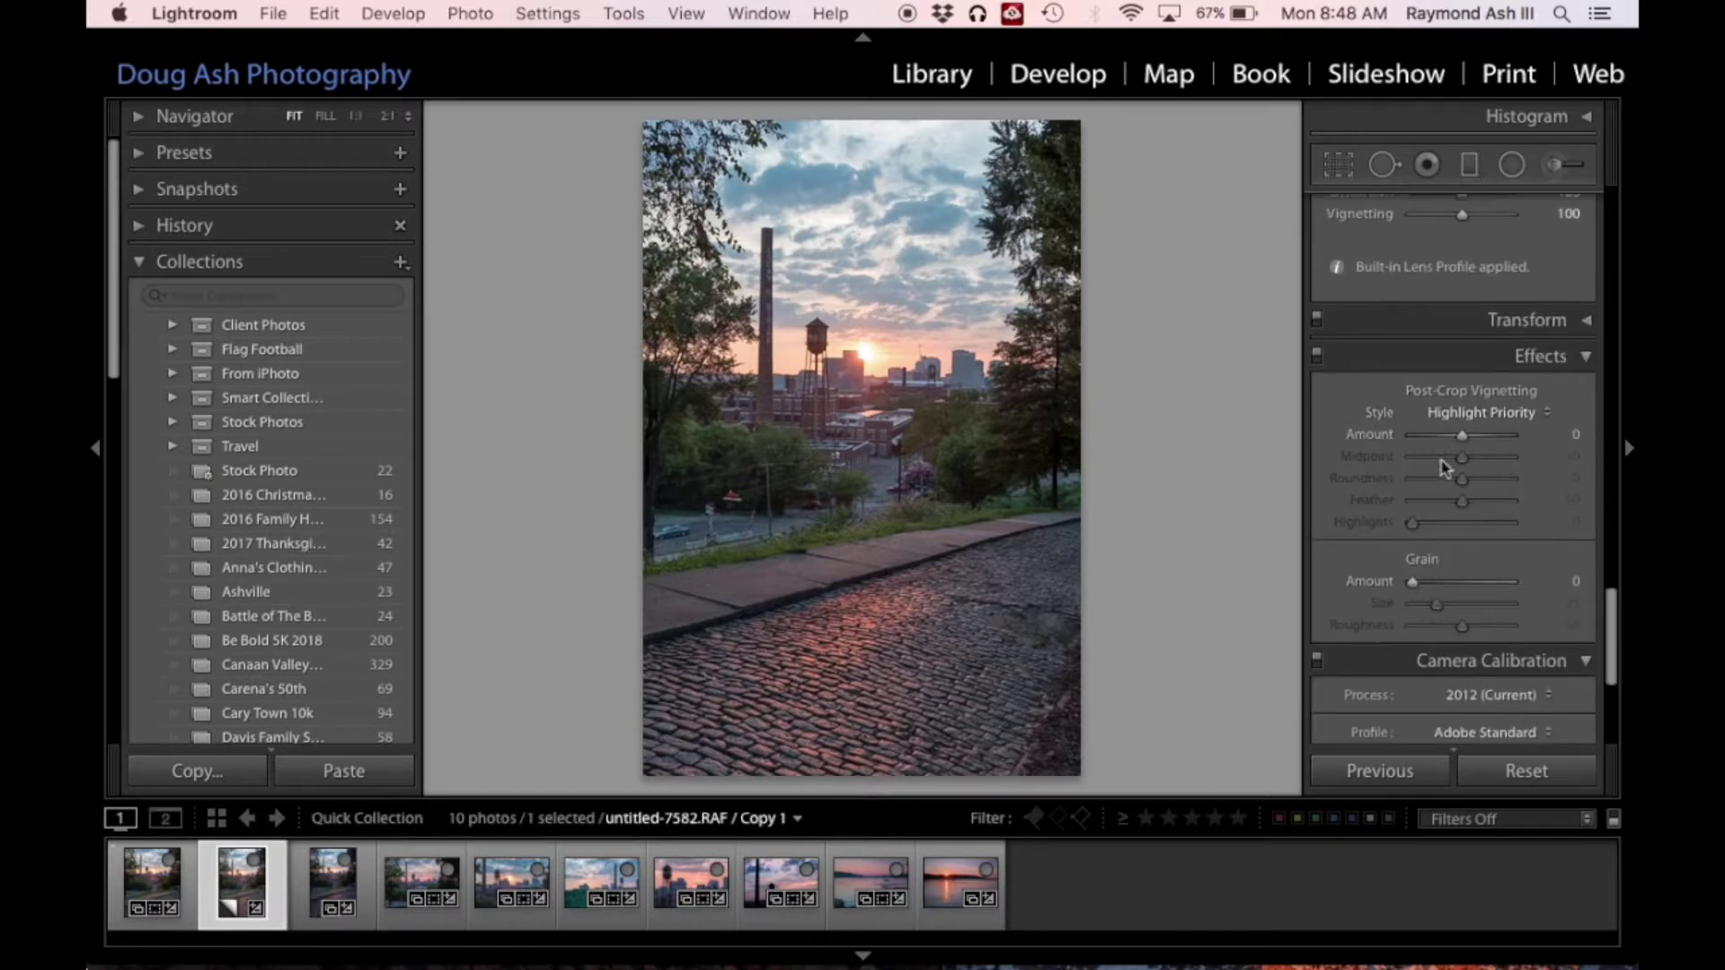
Try the Camera ACROS and then the Camera Velvia/VIVID calibration profiles
scroll(1442, 466, down, 2)
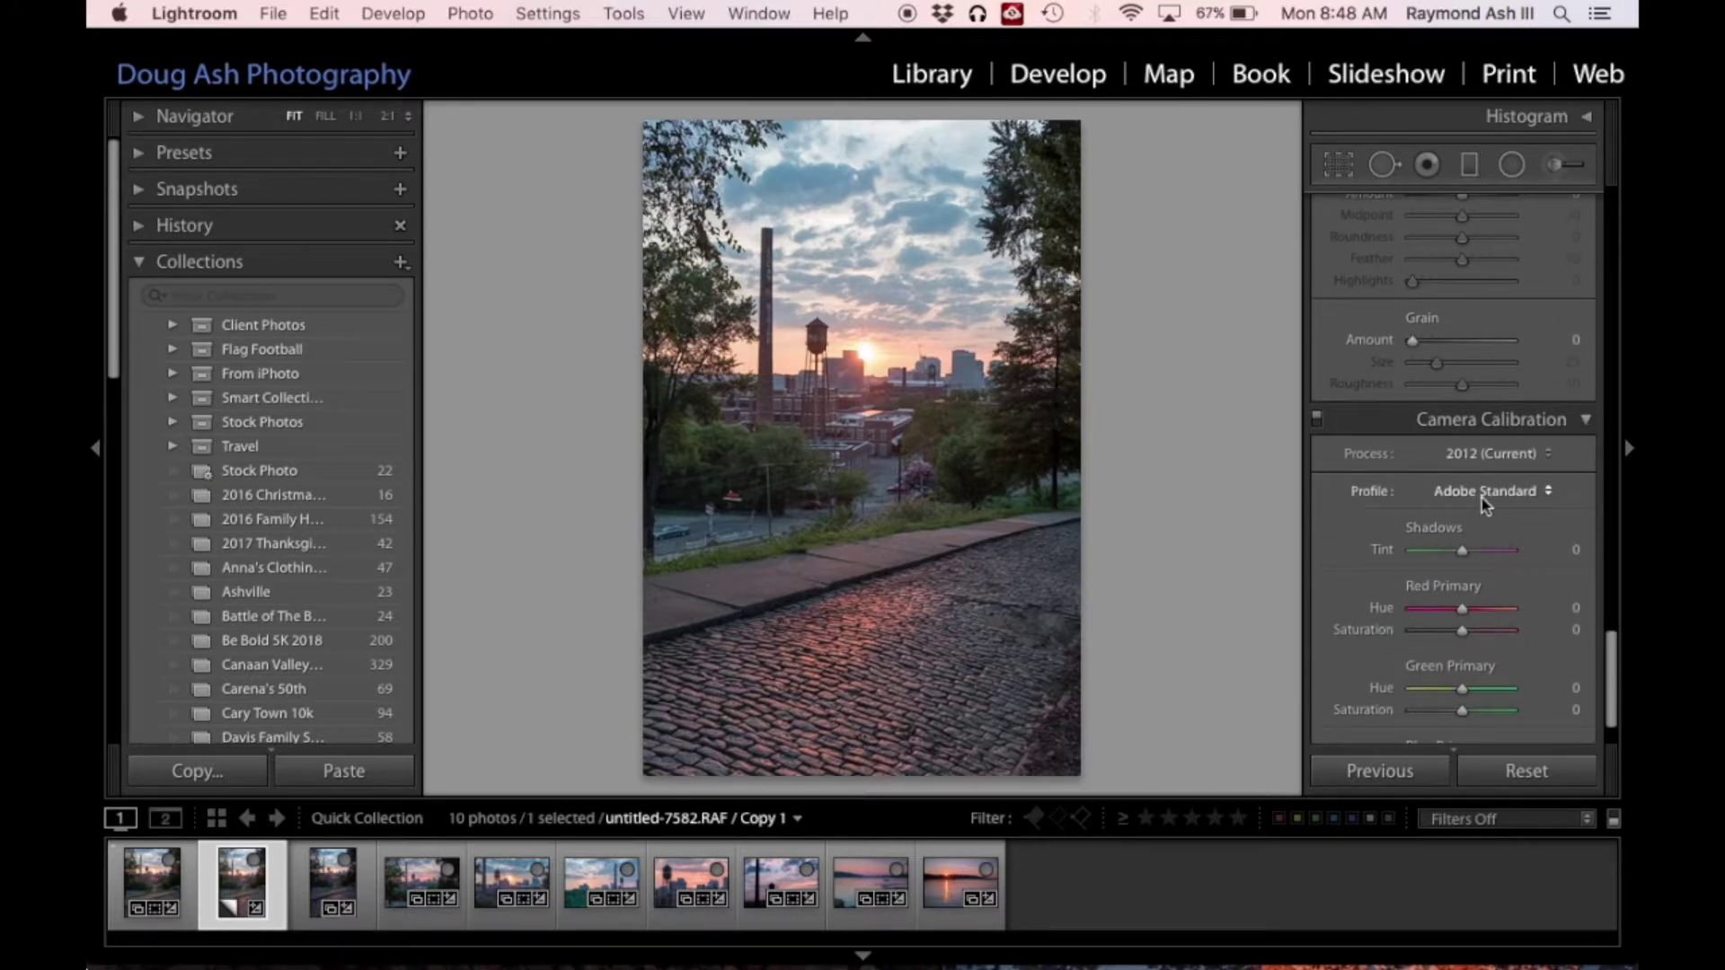
click(1481, 497)
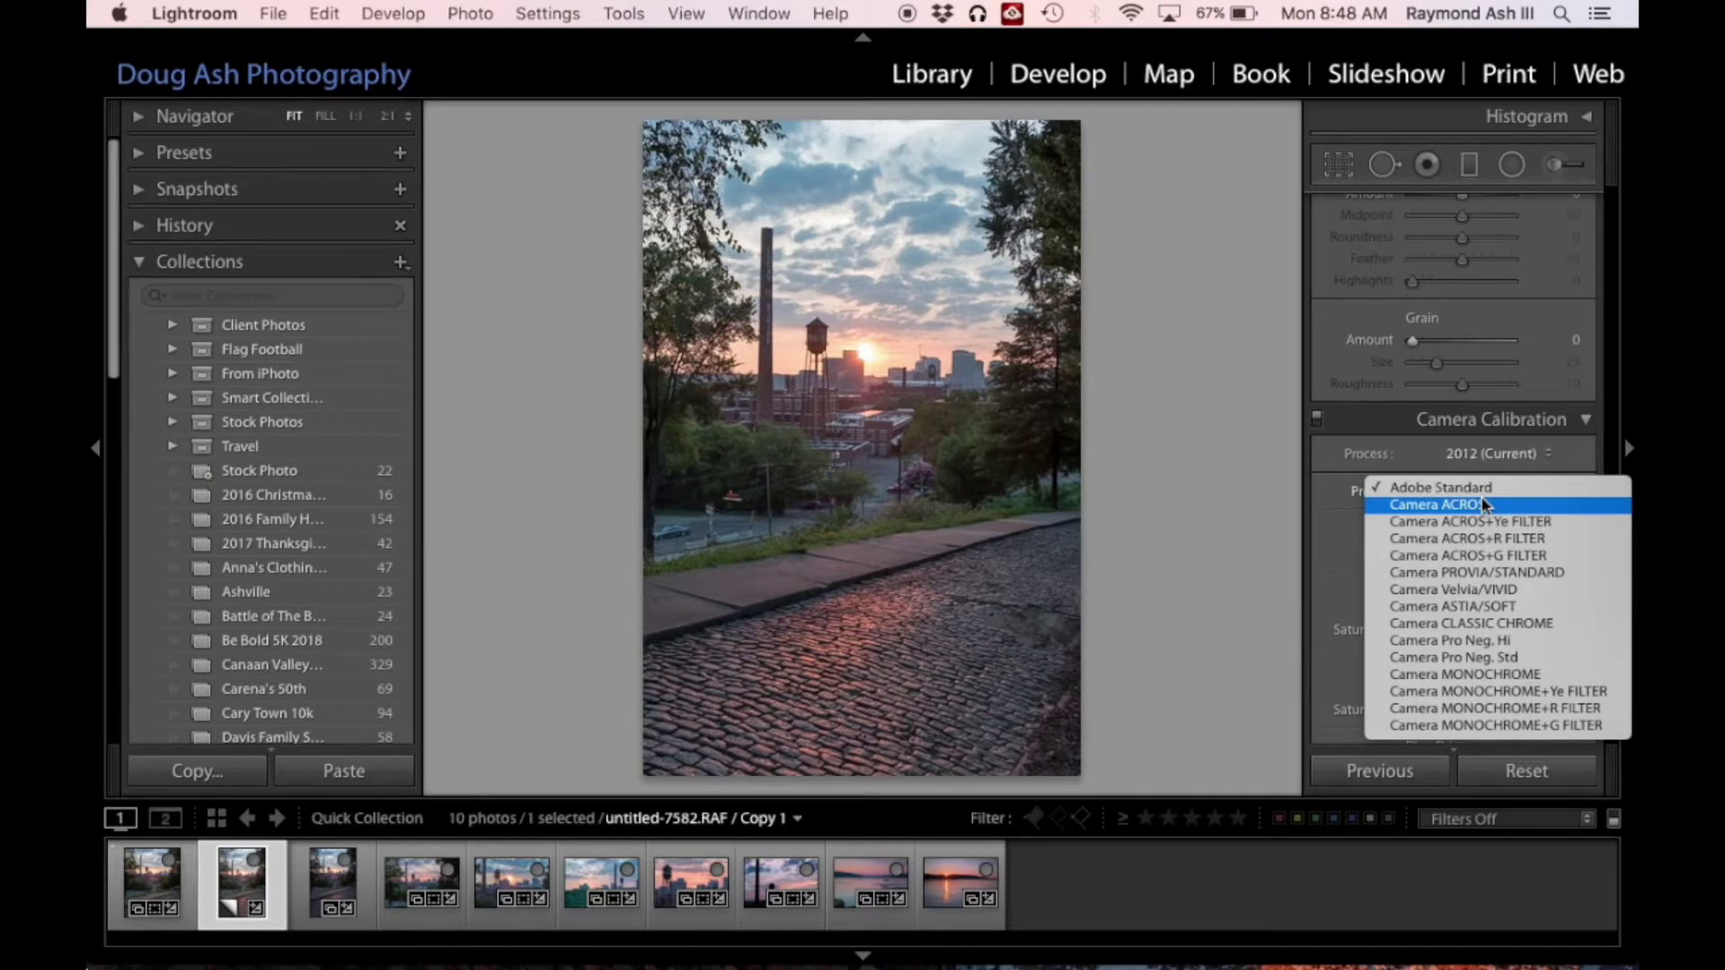
click(1484, 505)
scroll(1473, 449, down, 2)
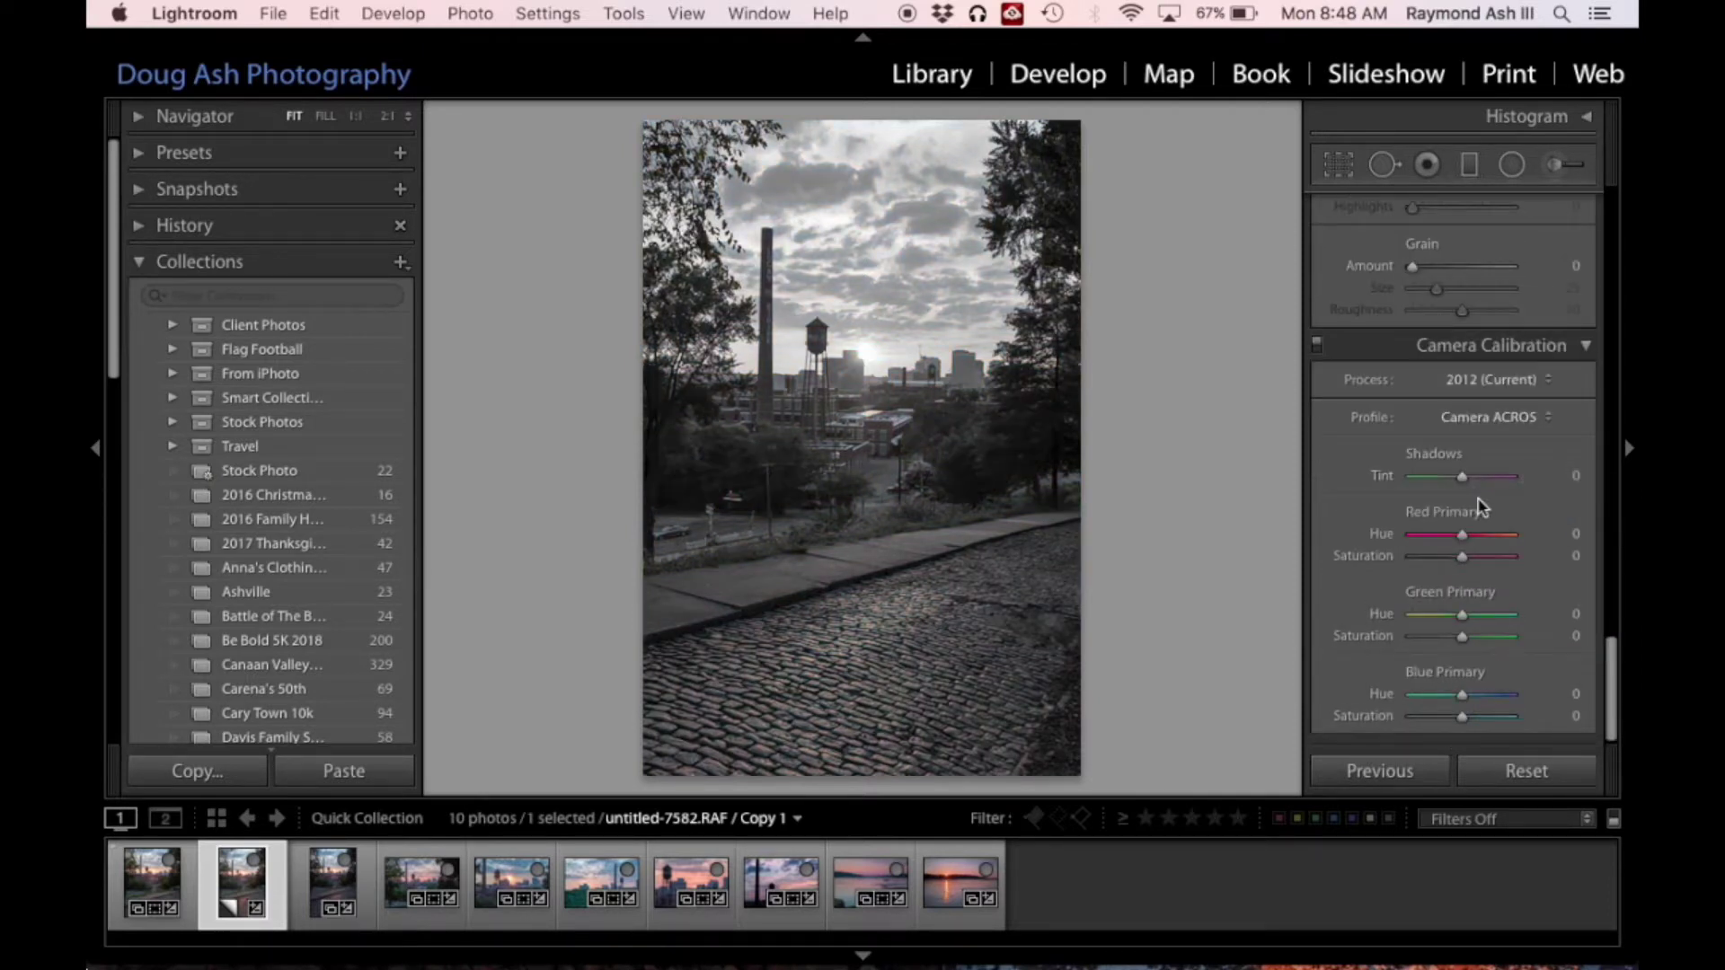
click(1498, 419)
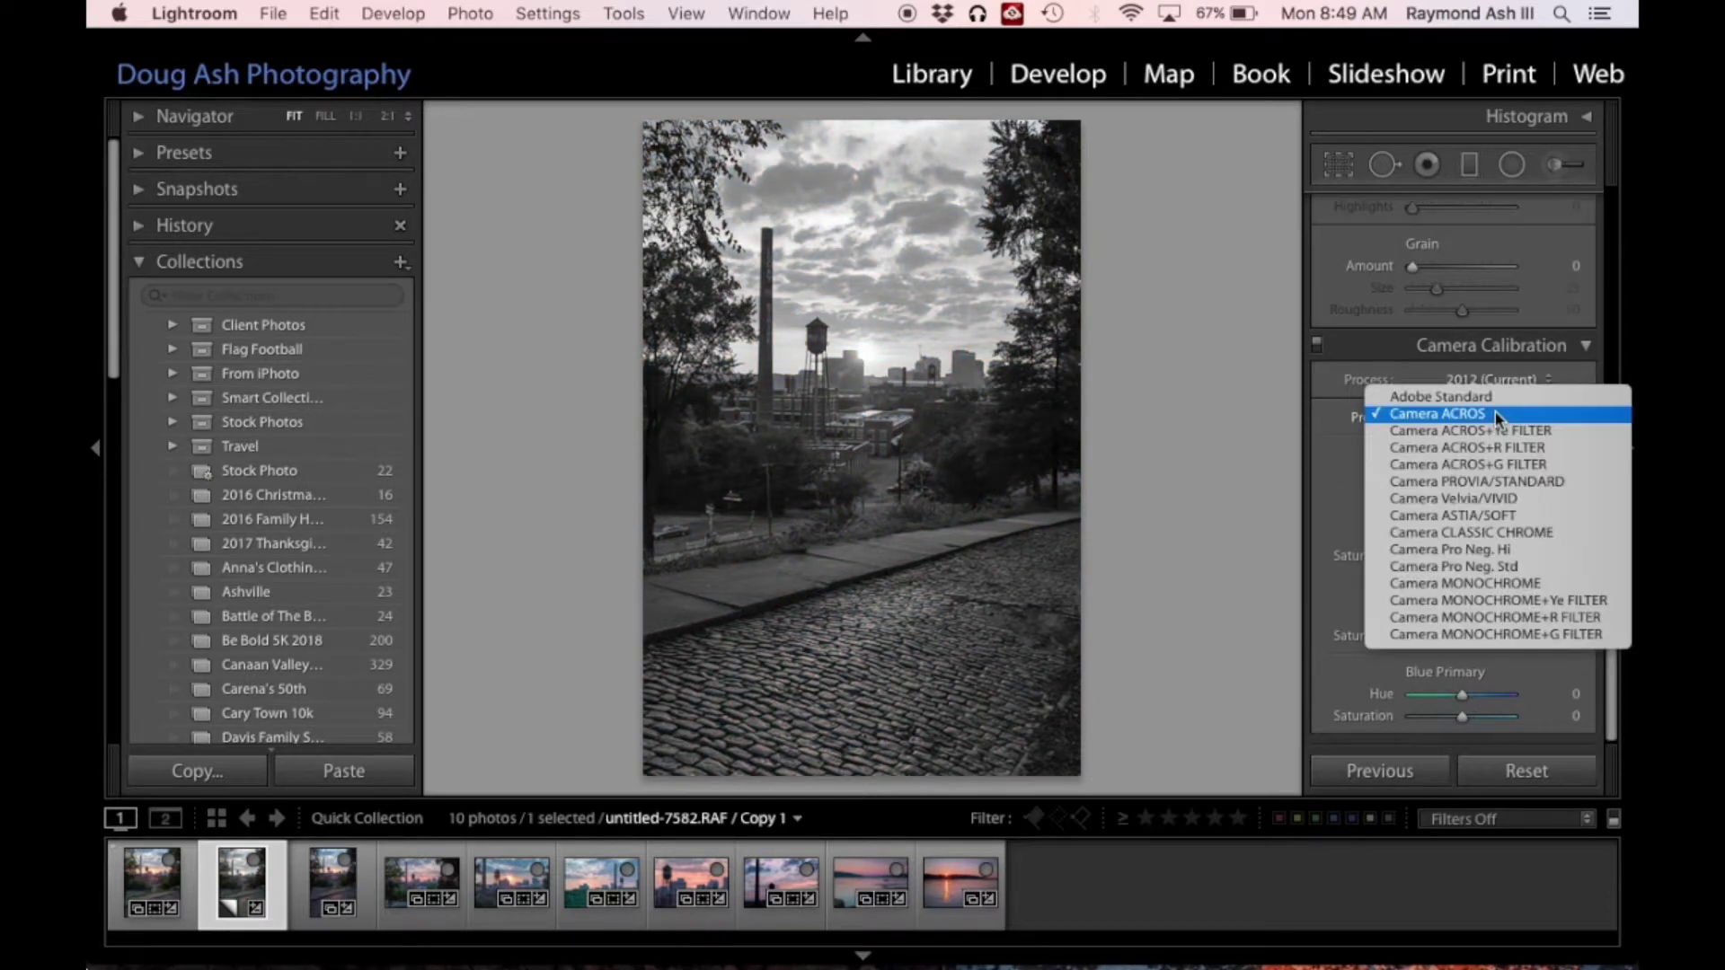
click(1500, 498)
Apply the Camera CLASSIC CHROME calibration profile
scroll(1496, 438, up, 5)
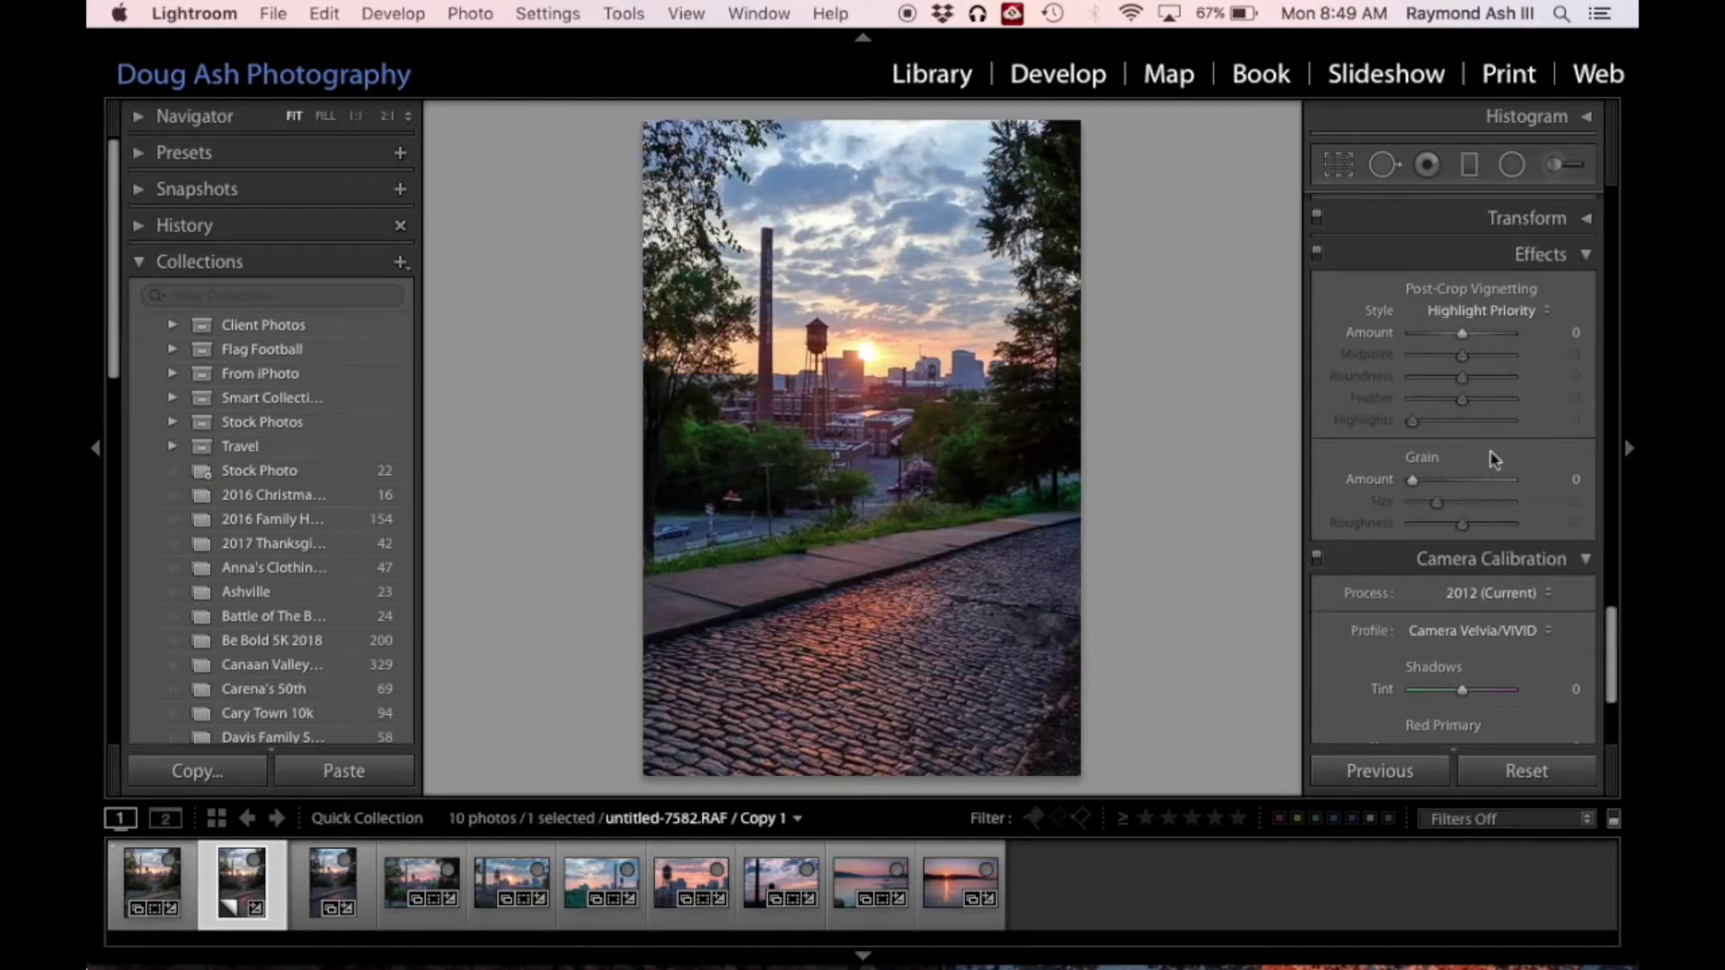
scroll(1494, 463, down, 1)
click(1482, 605)
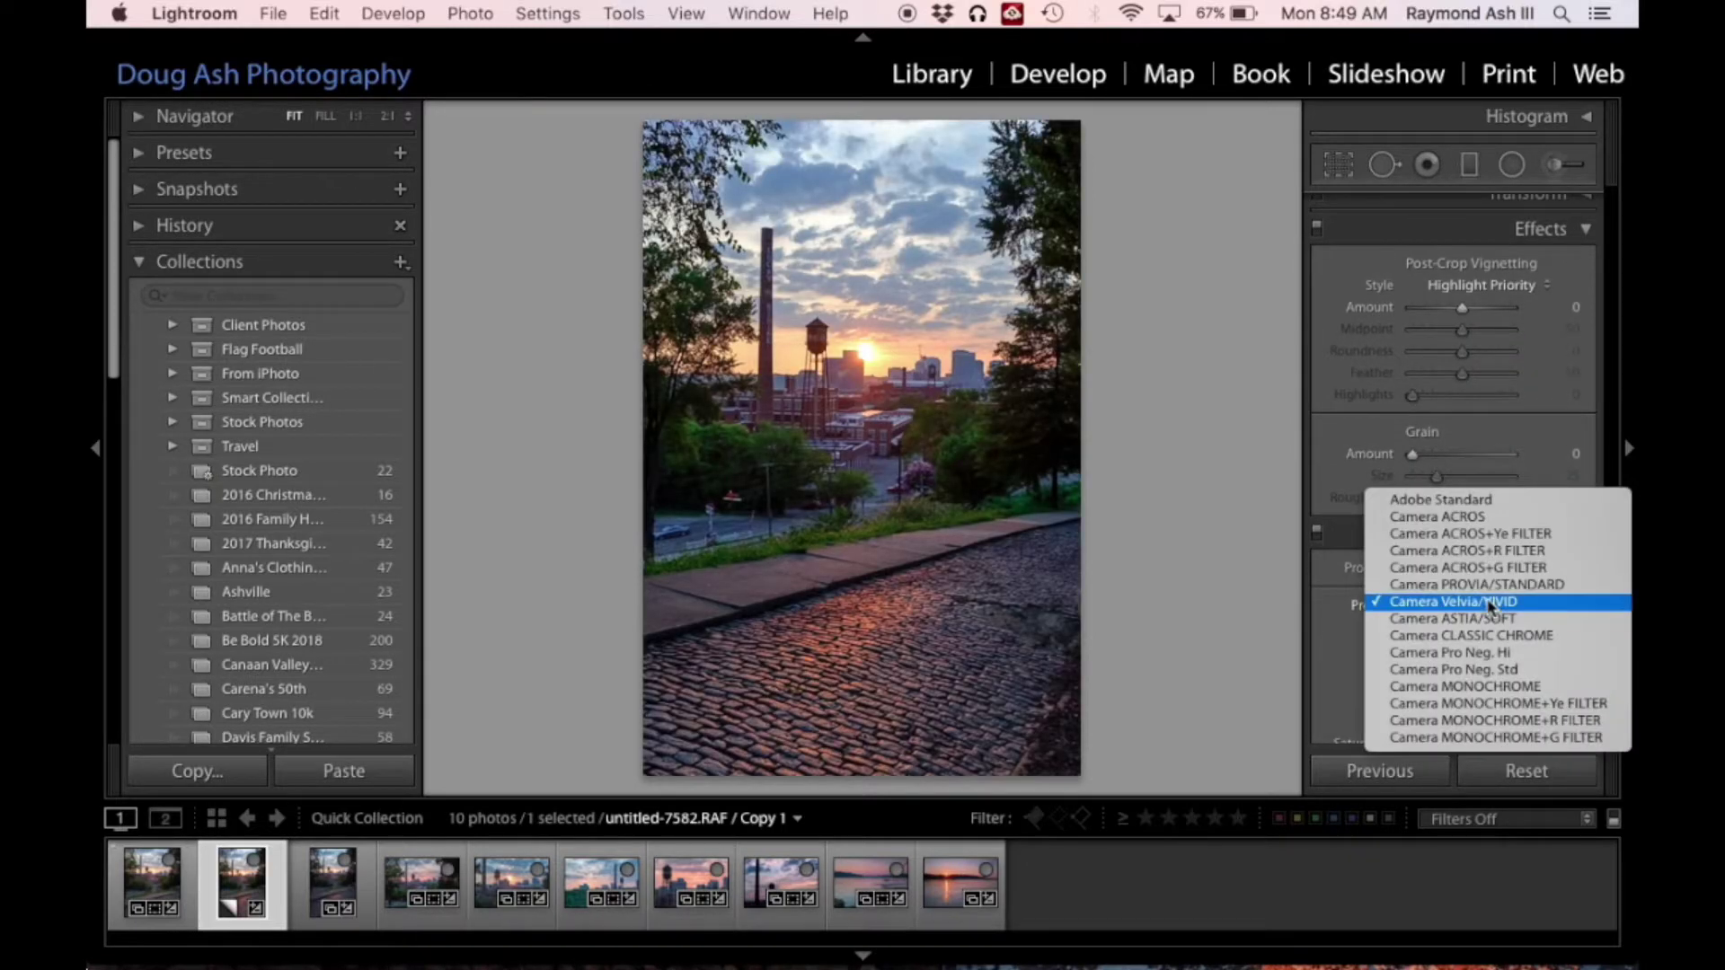
click(1496, 636)
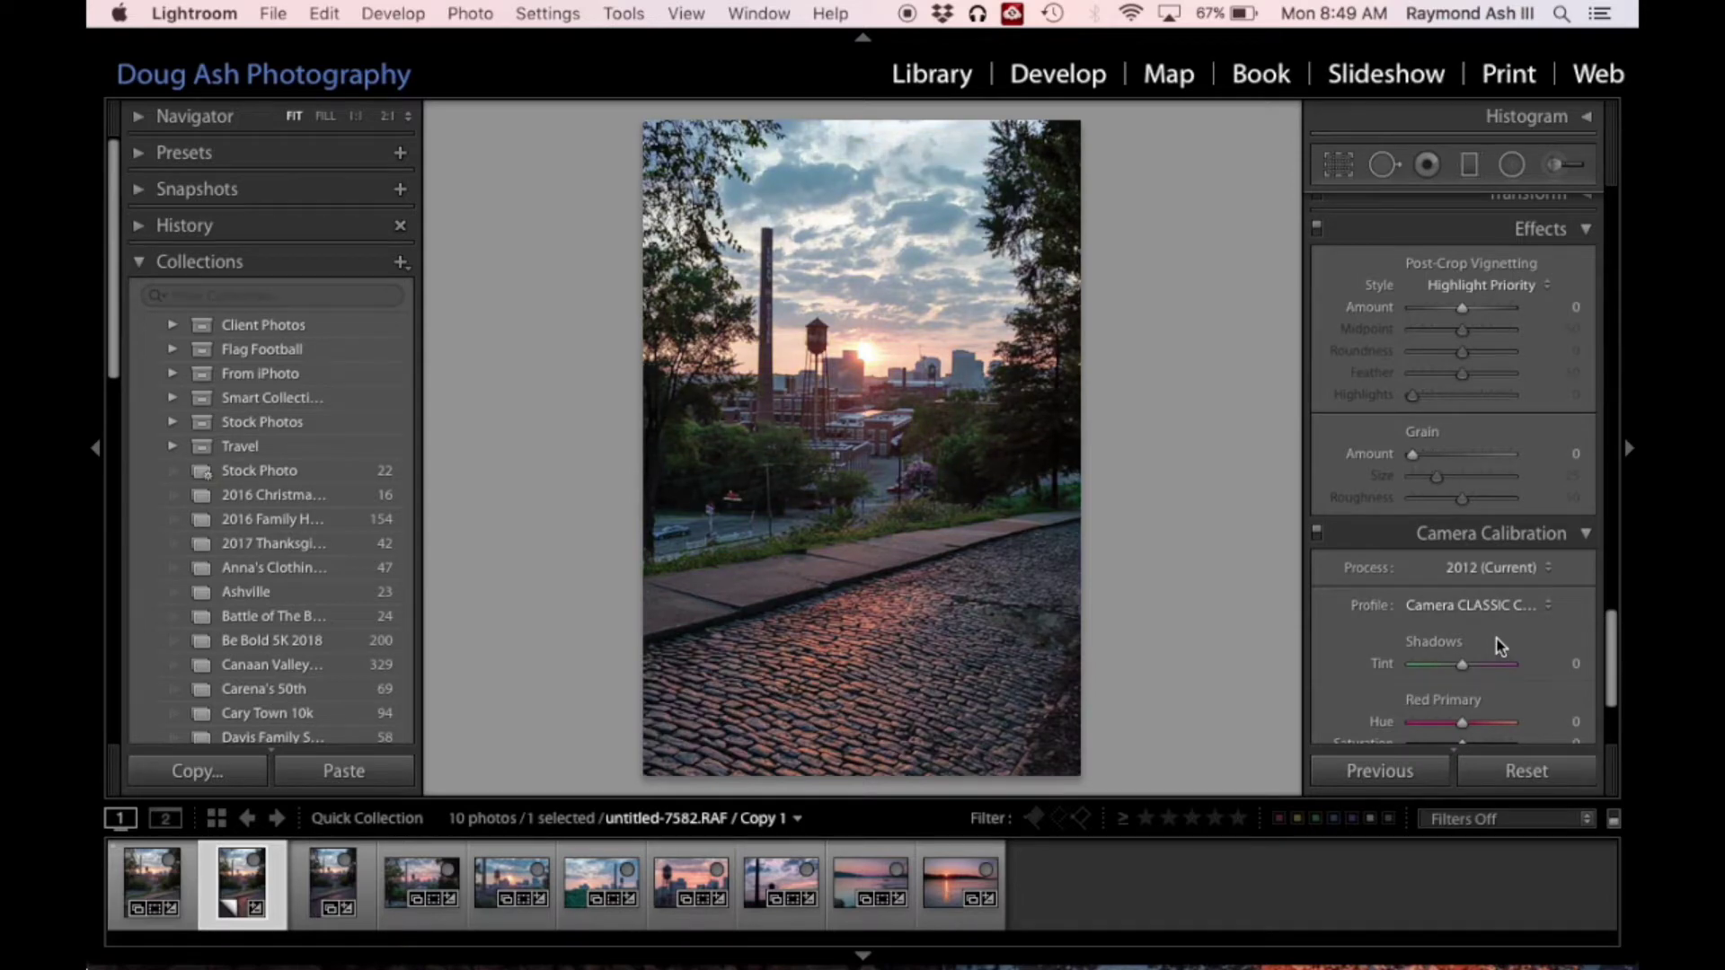
Zoom in on the rooftops to inspect detail, then zoom back out to the skyline
click(901, 446)
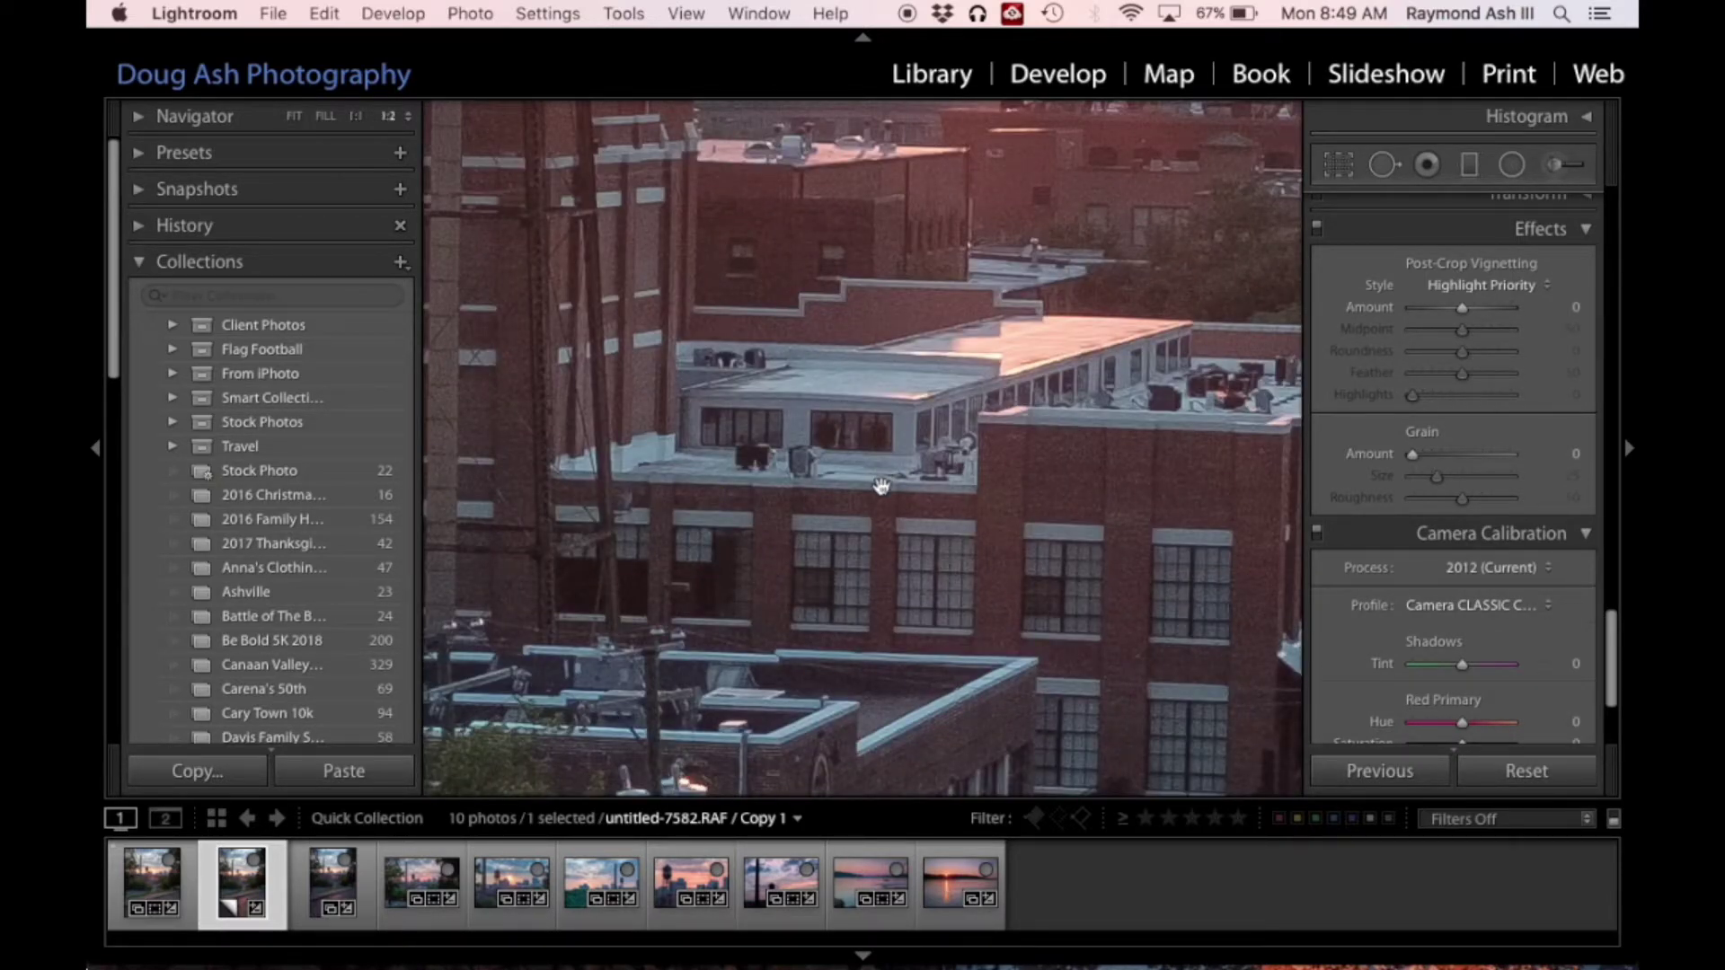
click(881, 486)
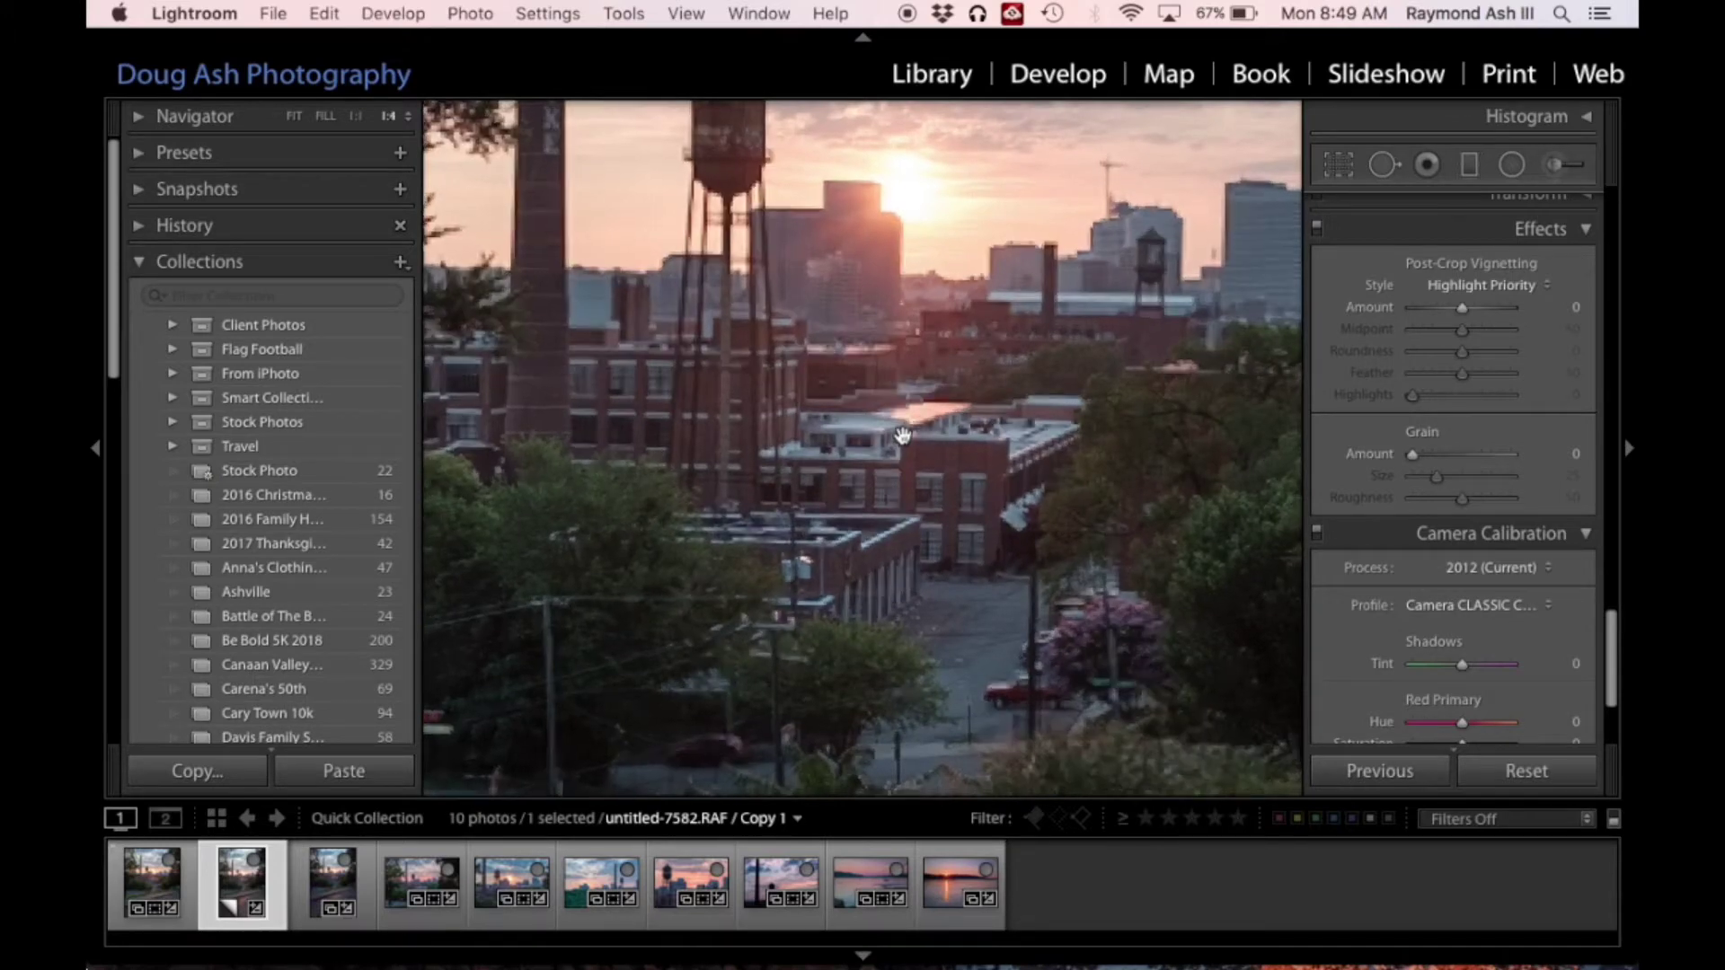
key(super+minus)
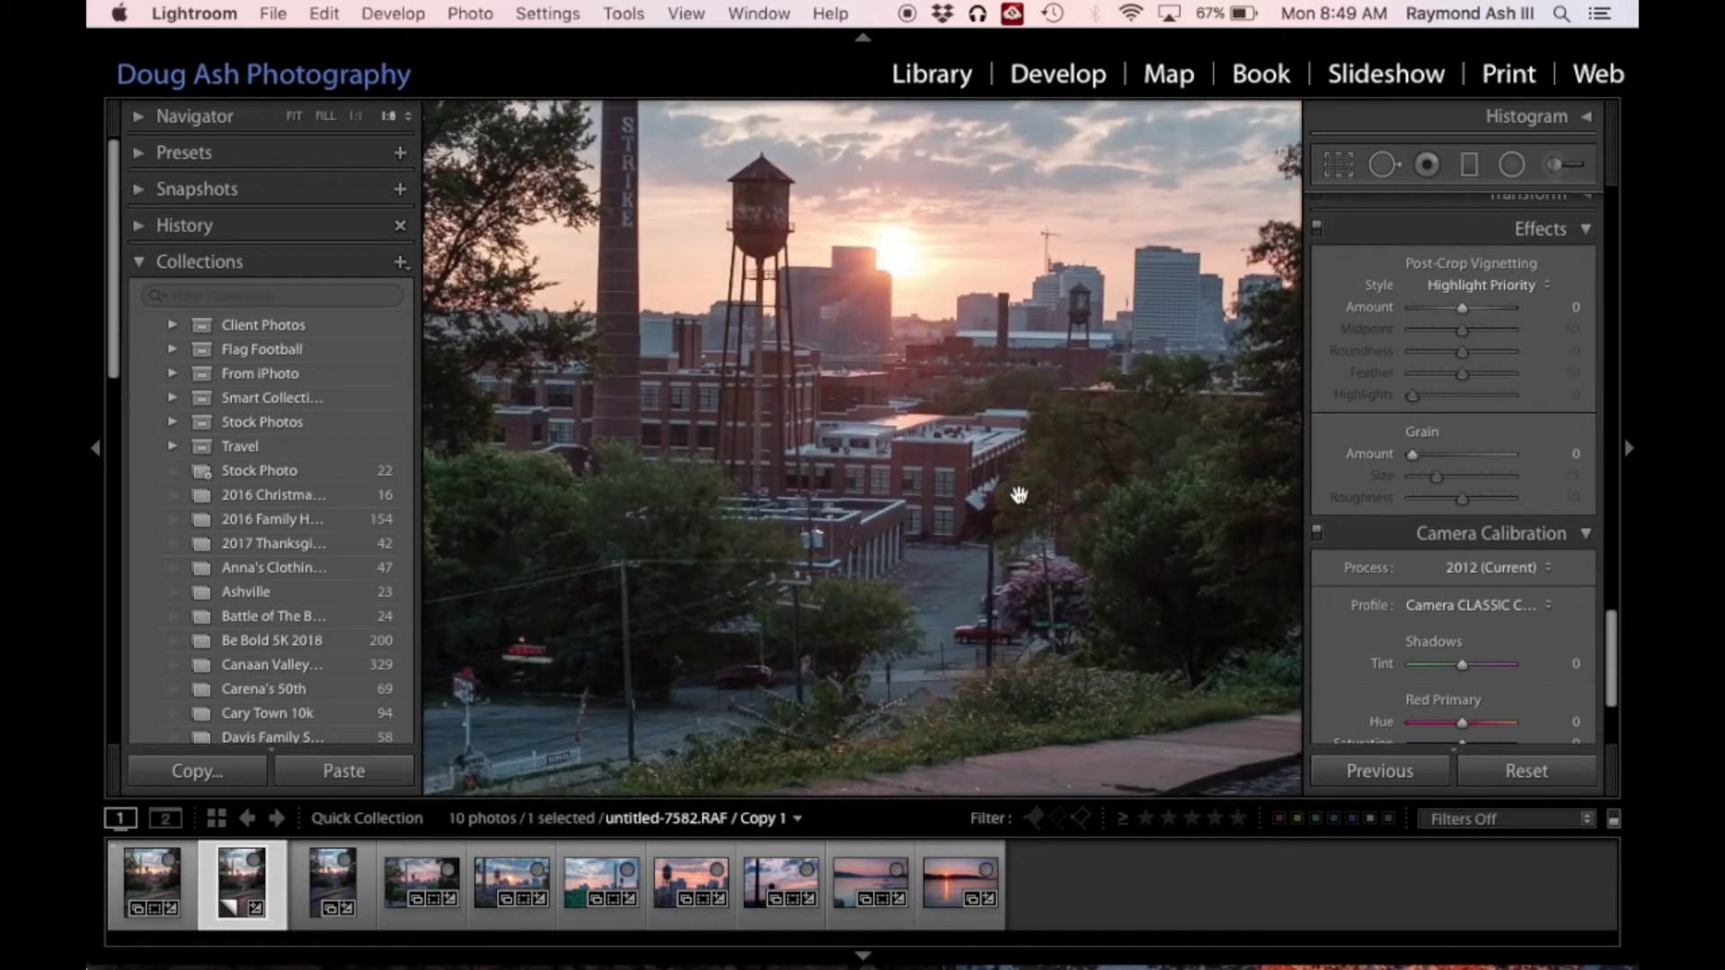
key(super+minus)
click(1437, 604)
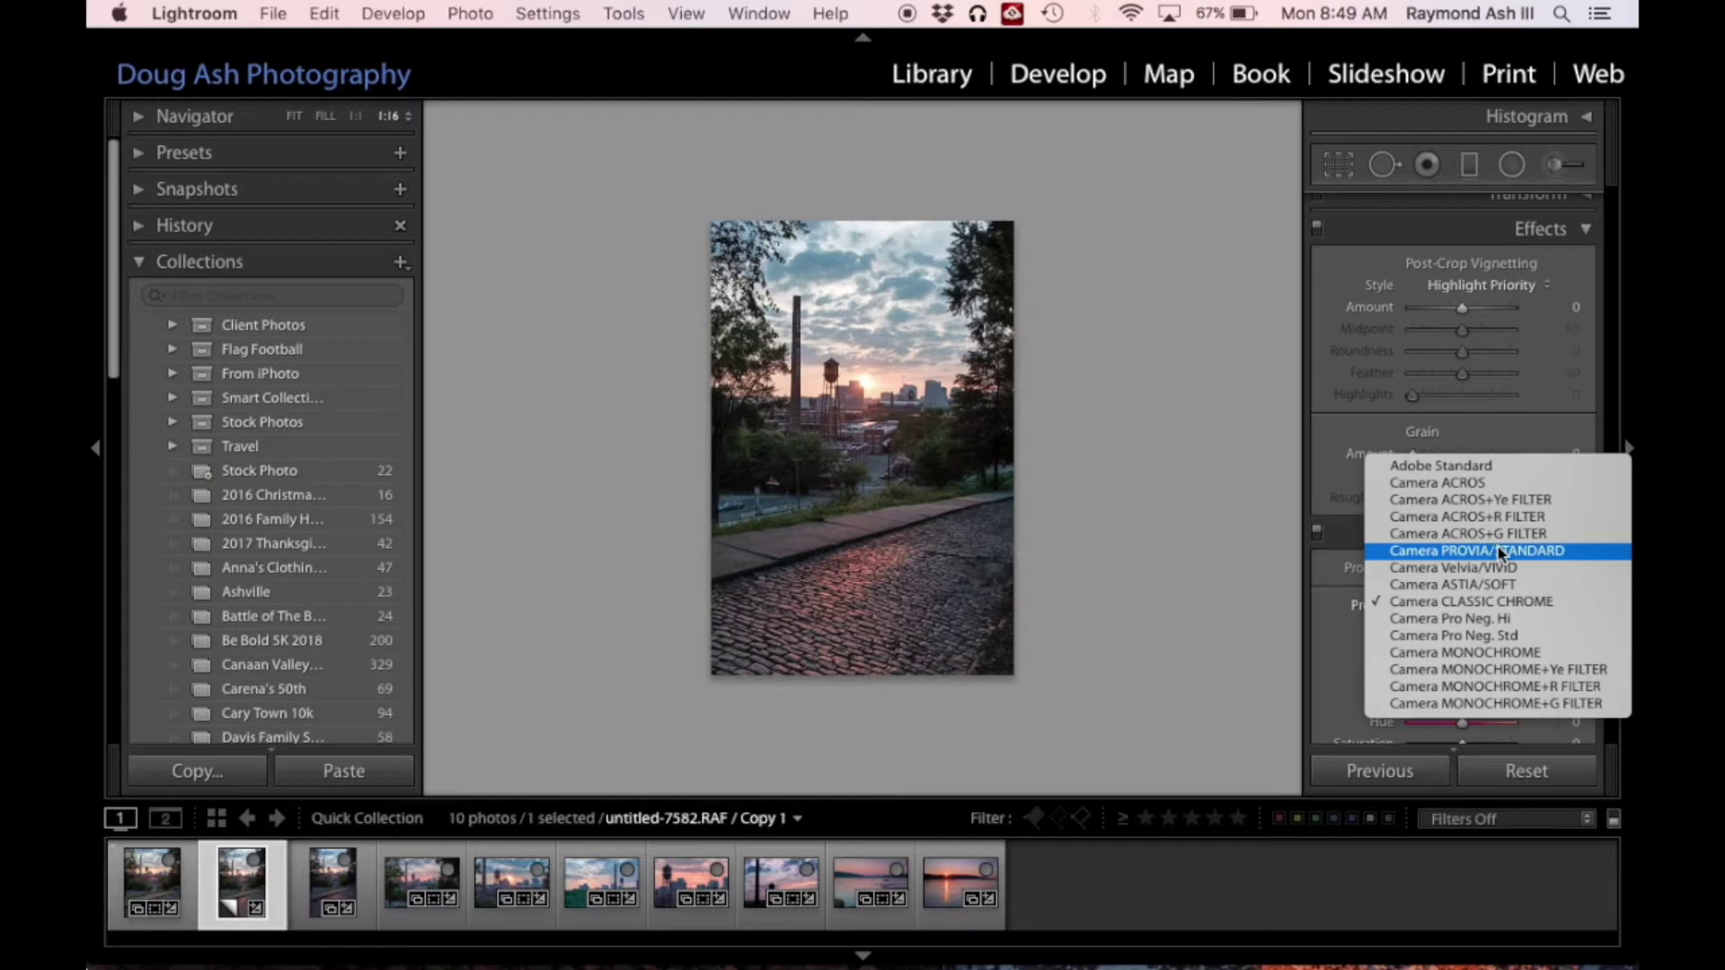
Compare Camera PROVIA/STANDARD with Adobe Standard, finishing with PROVIA/STANDARD applied
click(1499, 550)
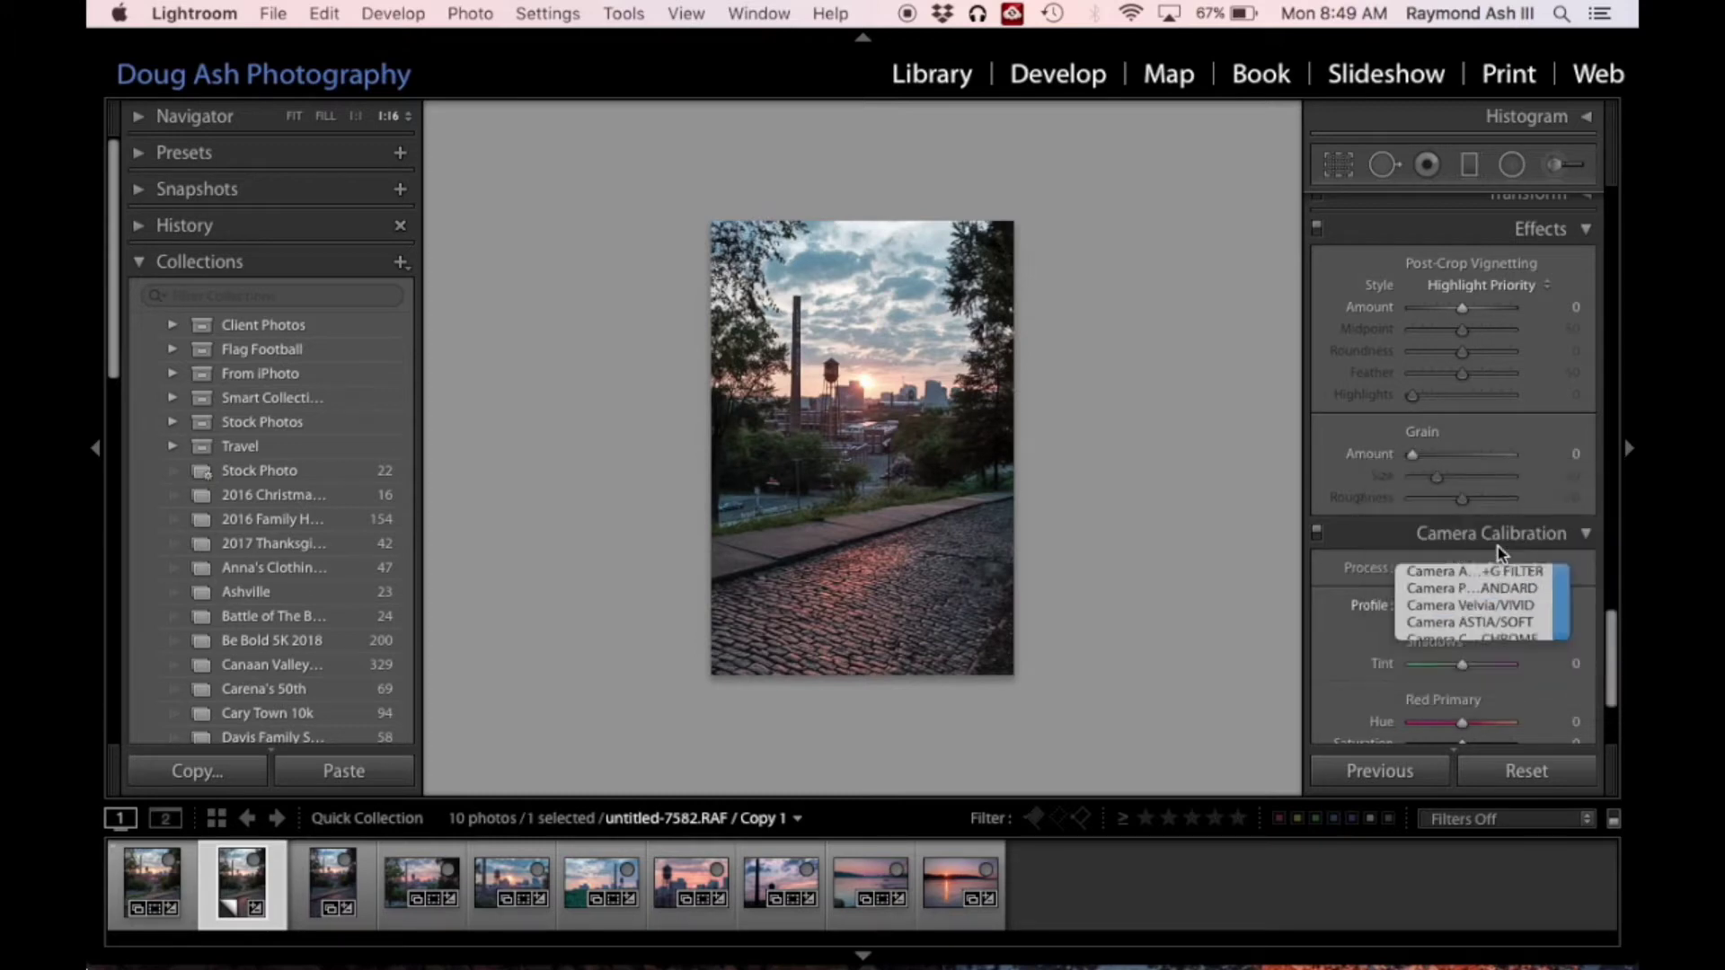
click(923, 474)
click(1465, 605)
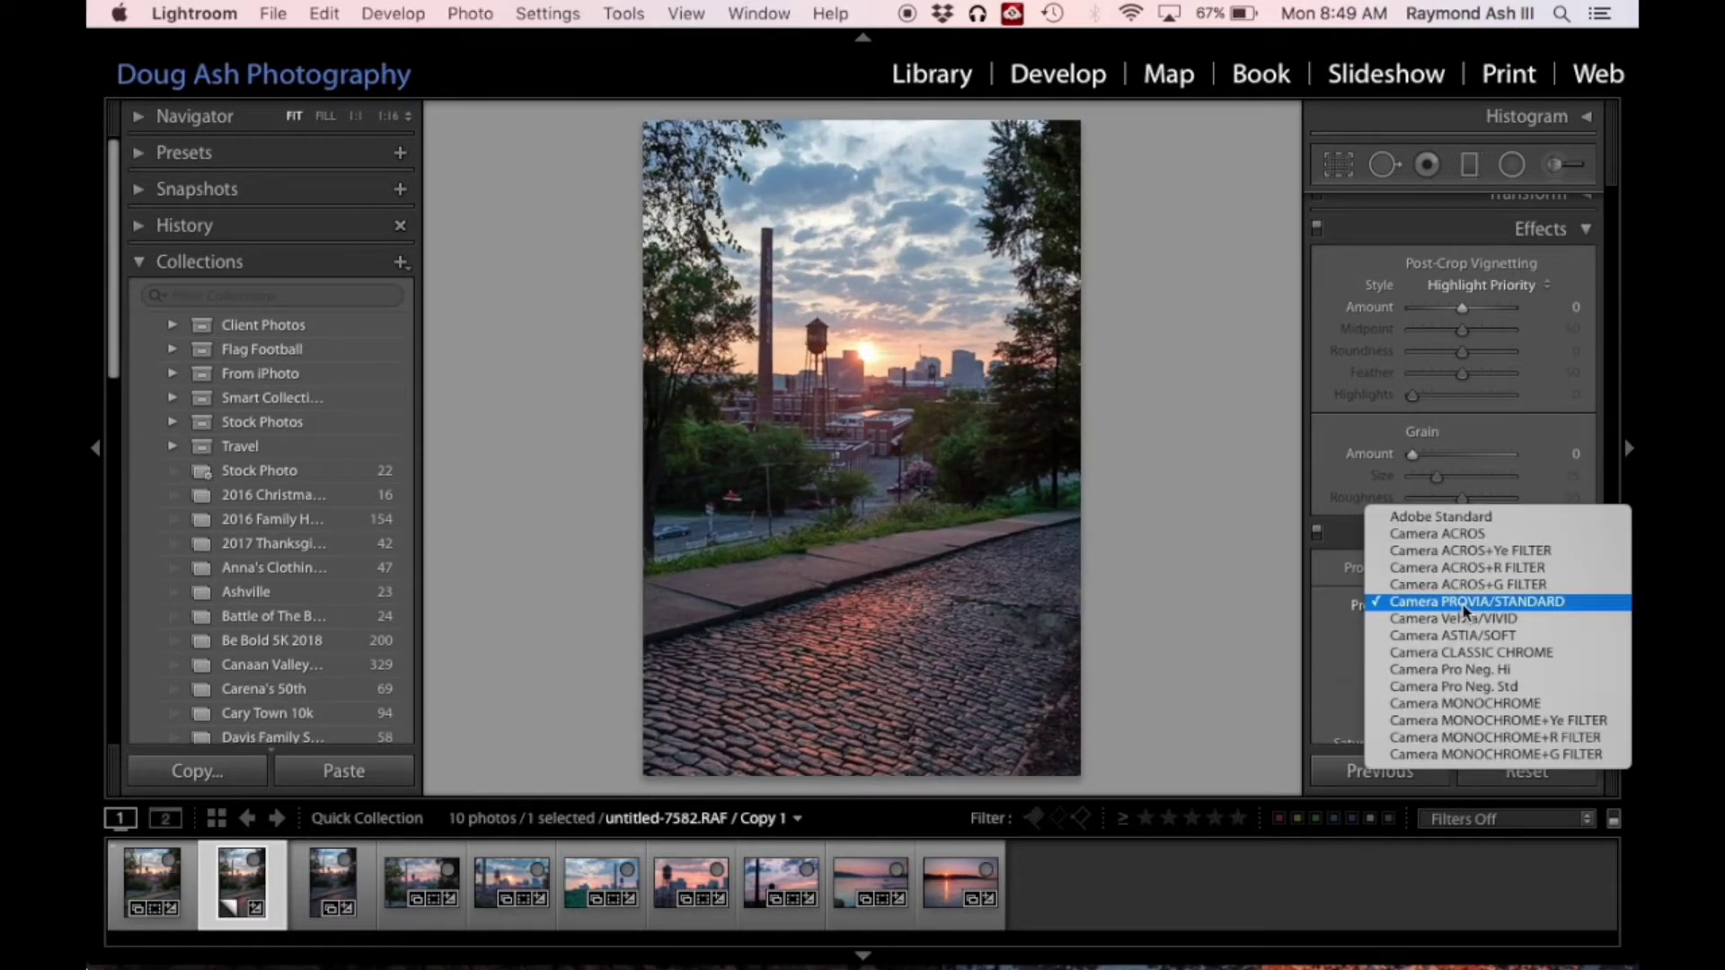
click(1501, 515)
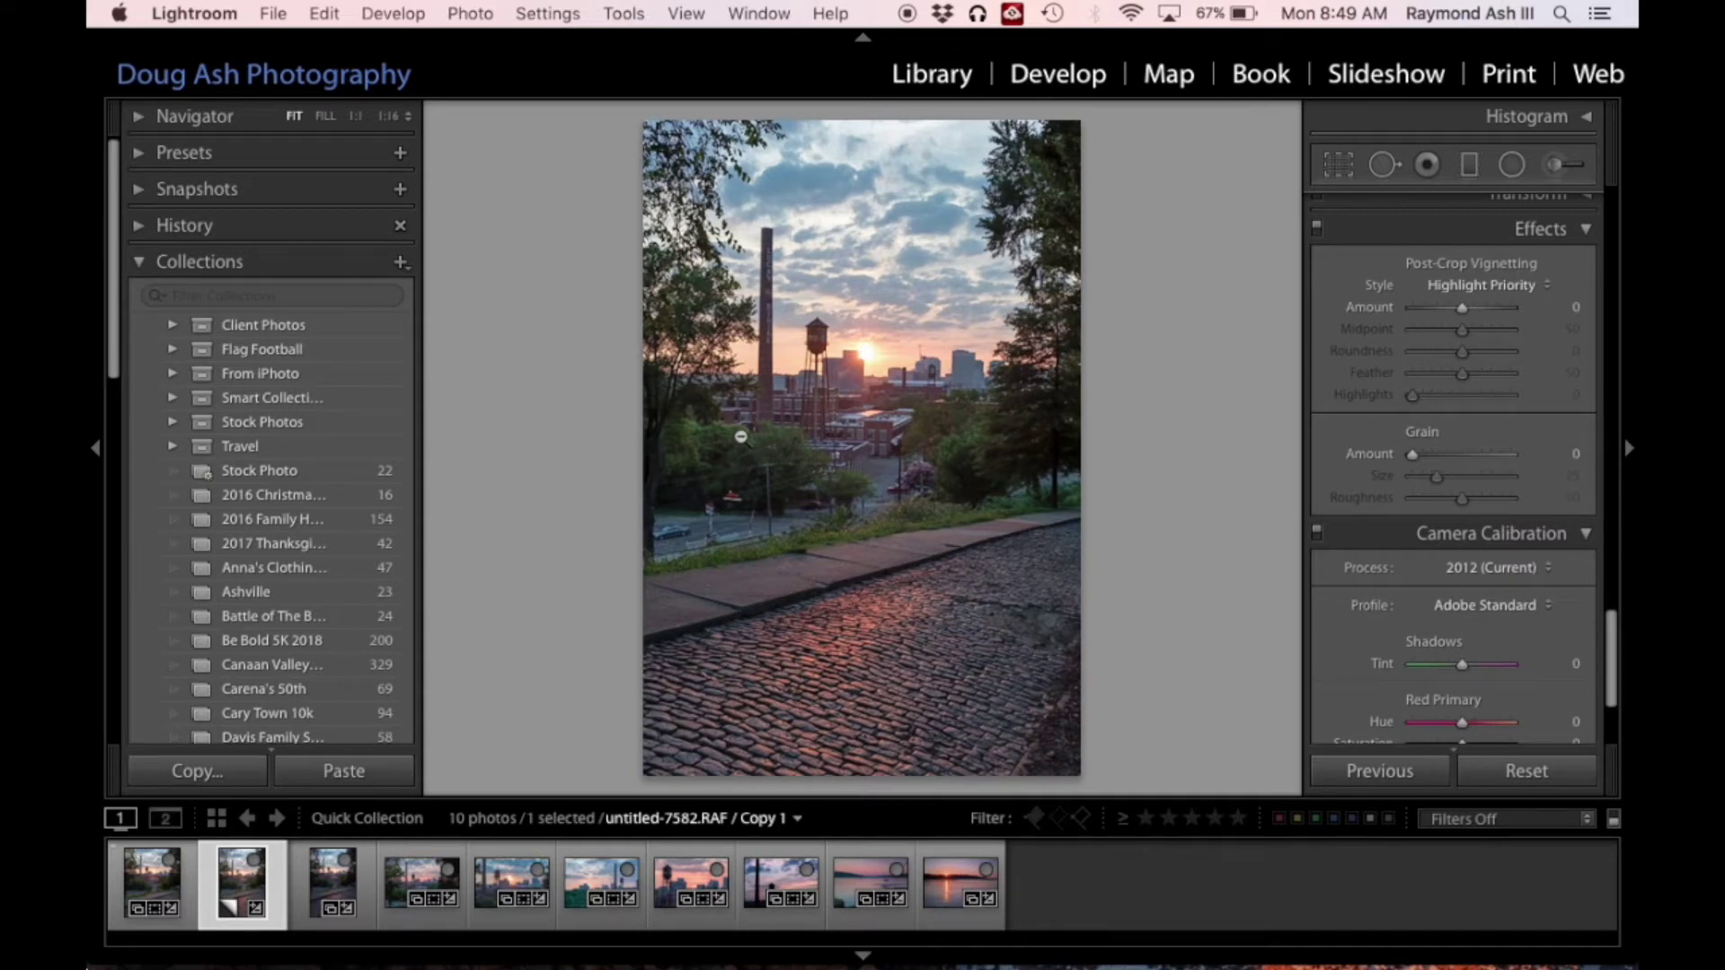
click(1488, 607)
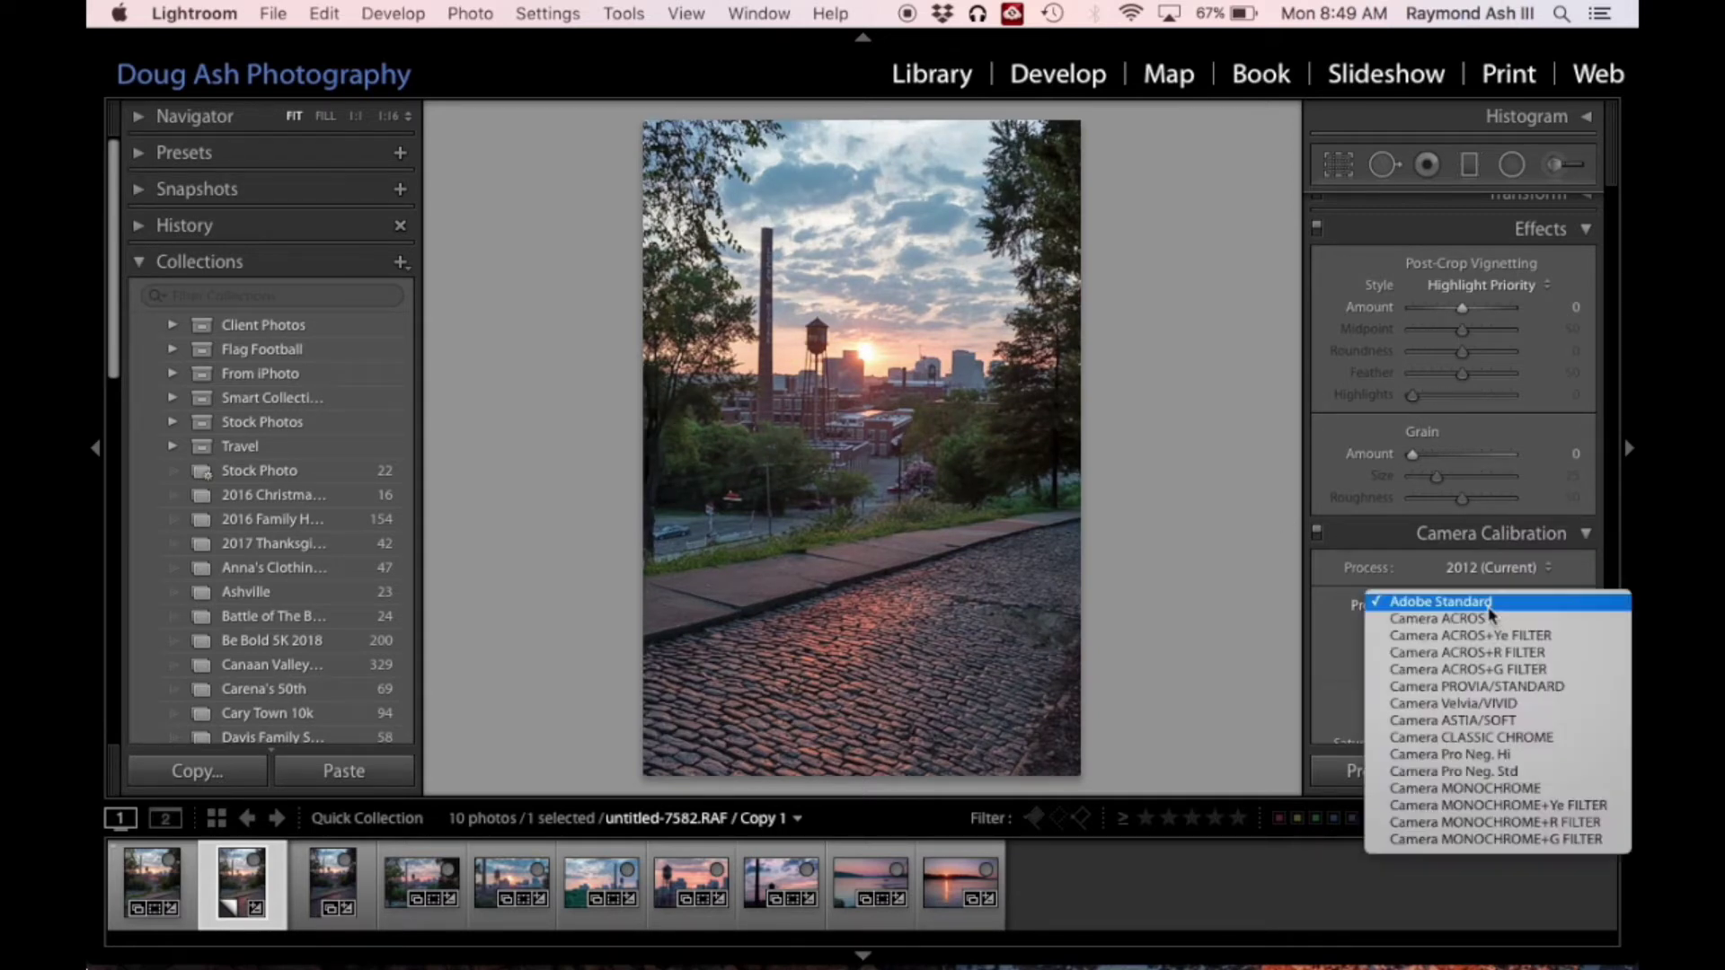
click(1513, 687)
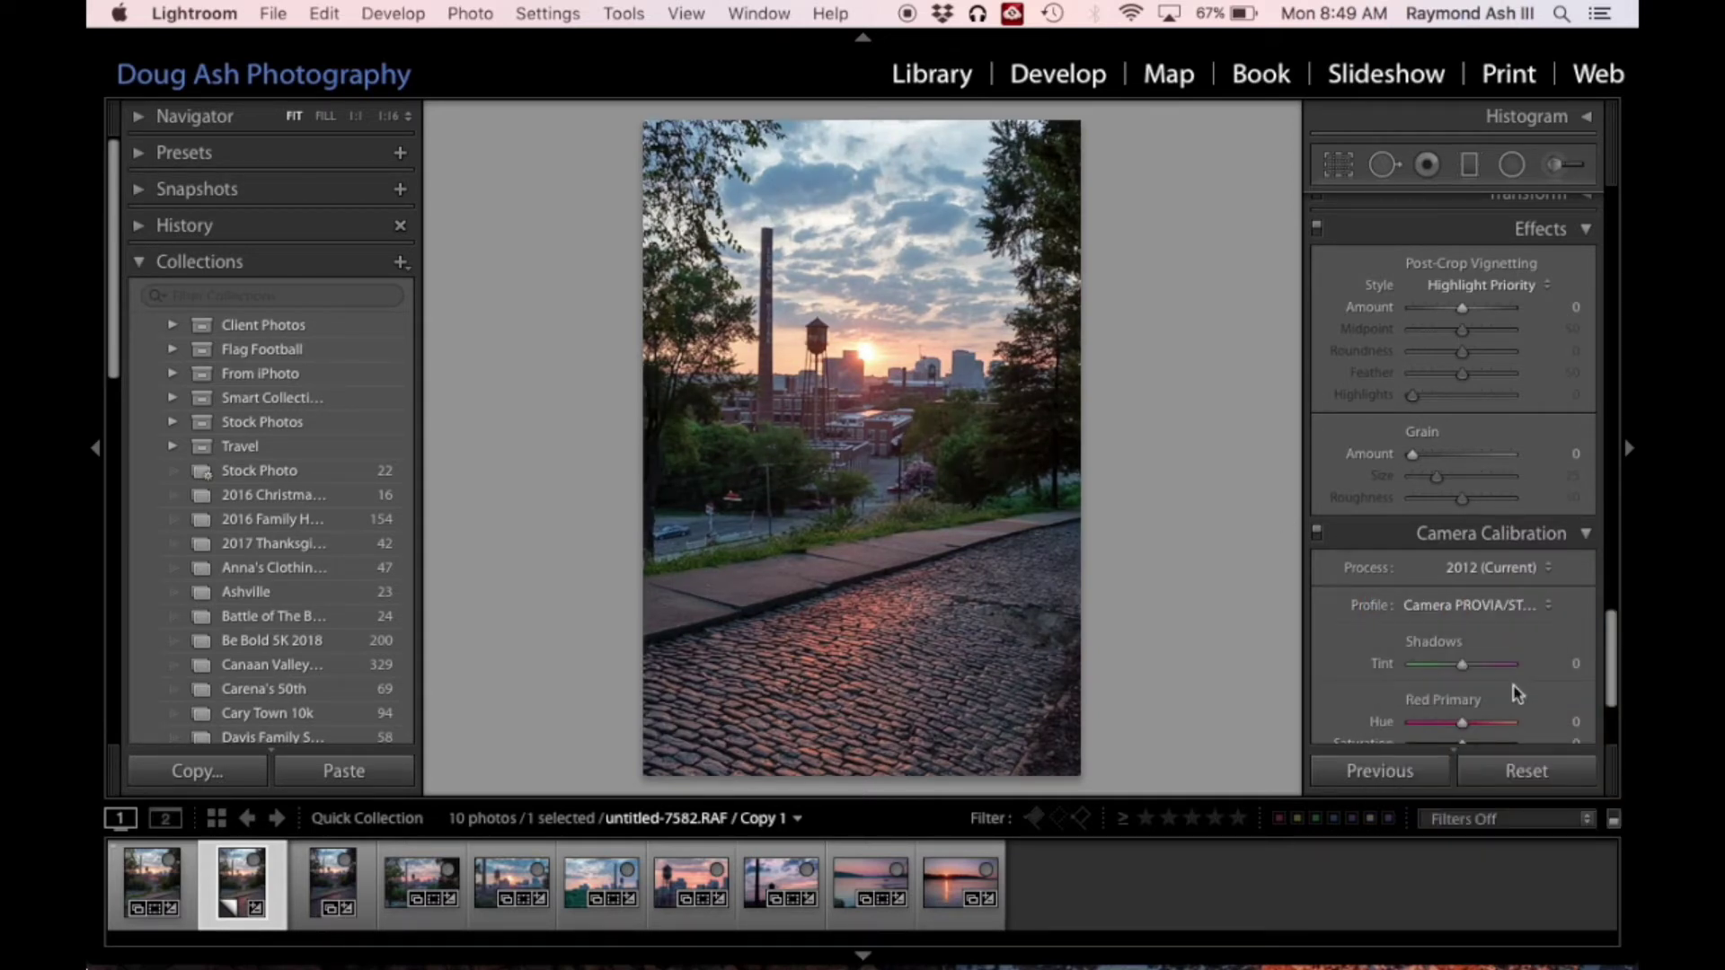
Crop the photo to the 4 x 5 / 8 x 10 aspect ratio and commit the crop
scroll(1460, 566, up, 10)
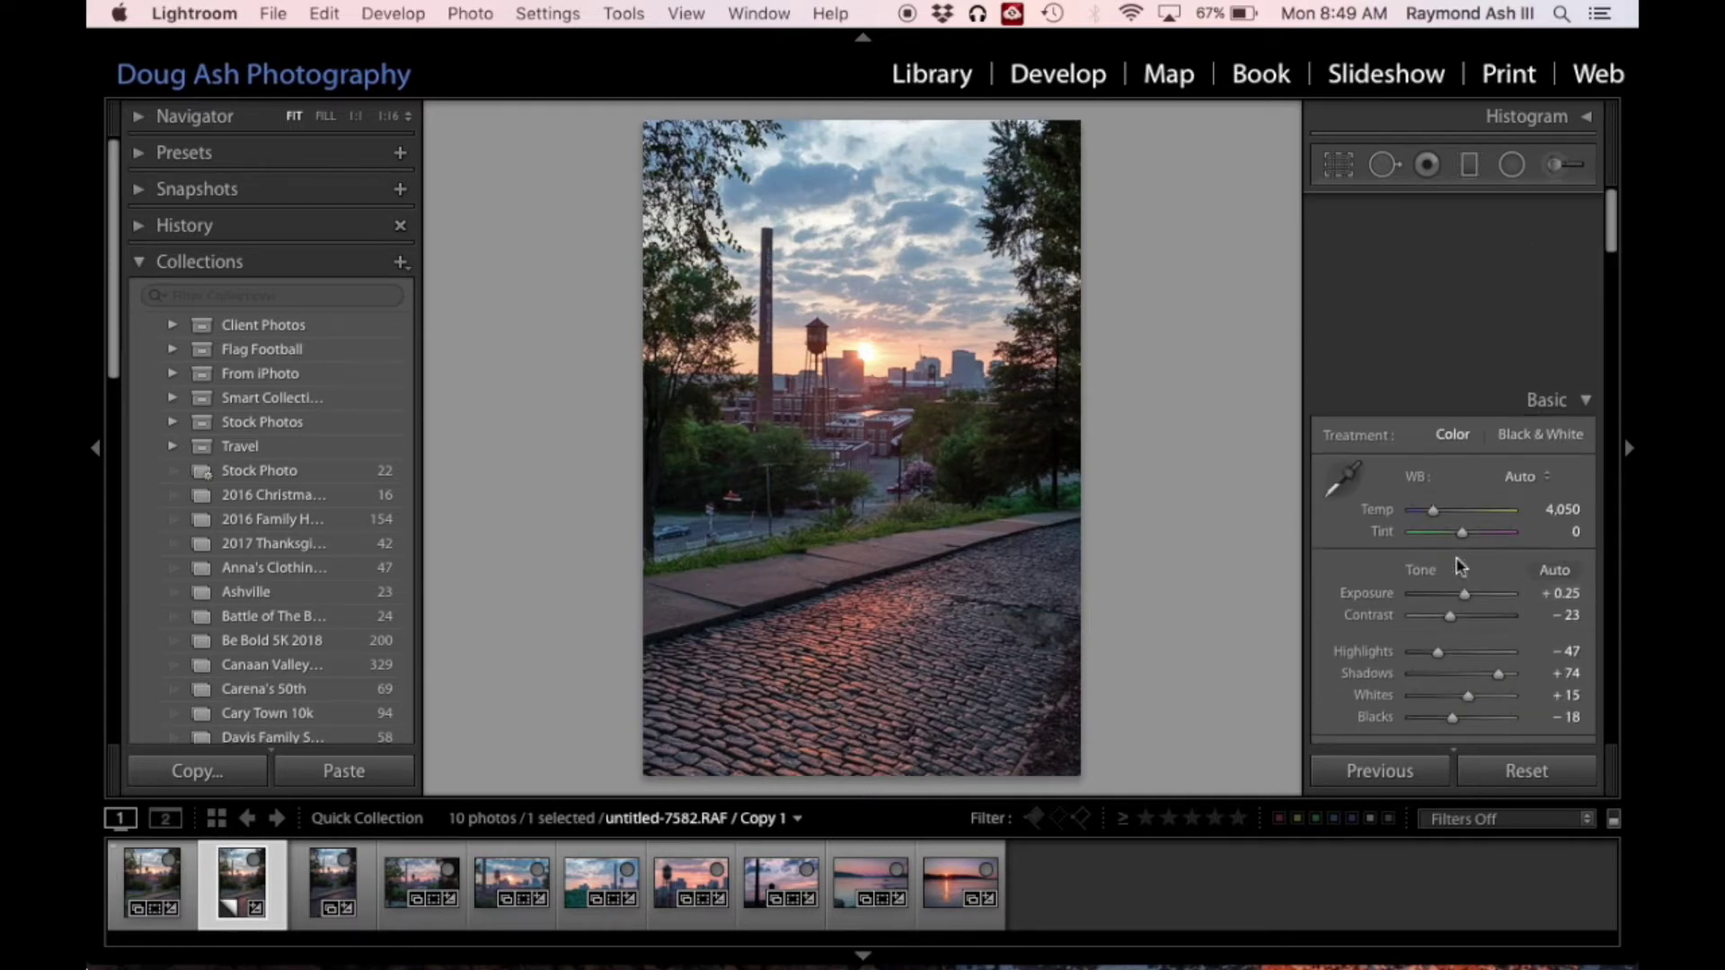
click(1337, 172)
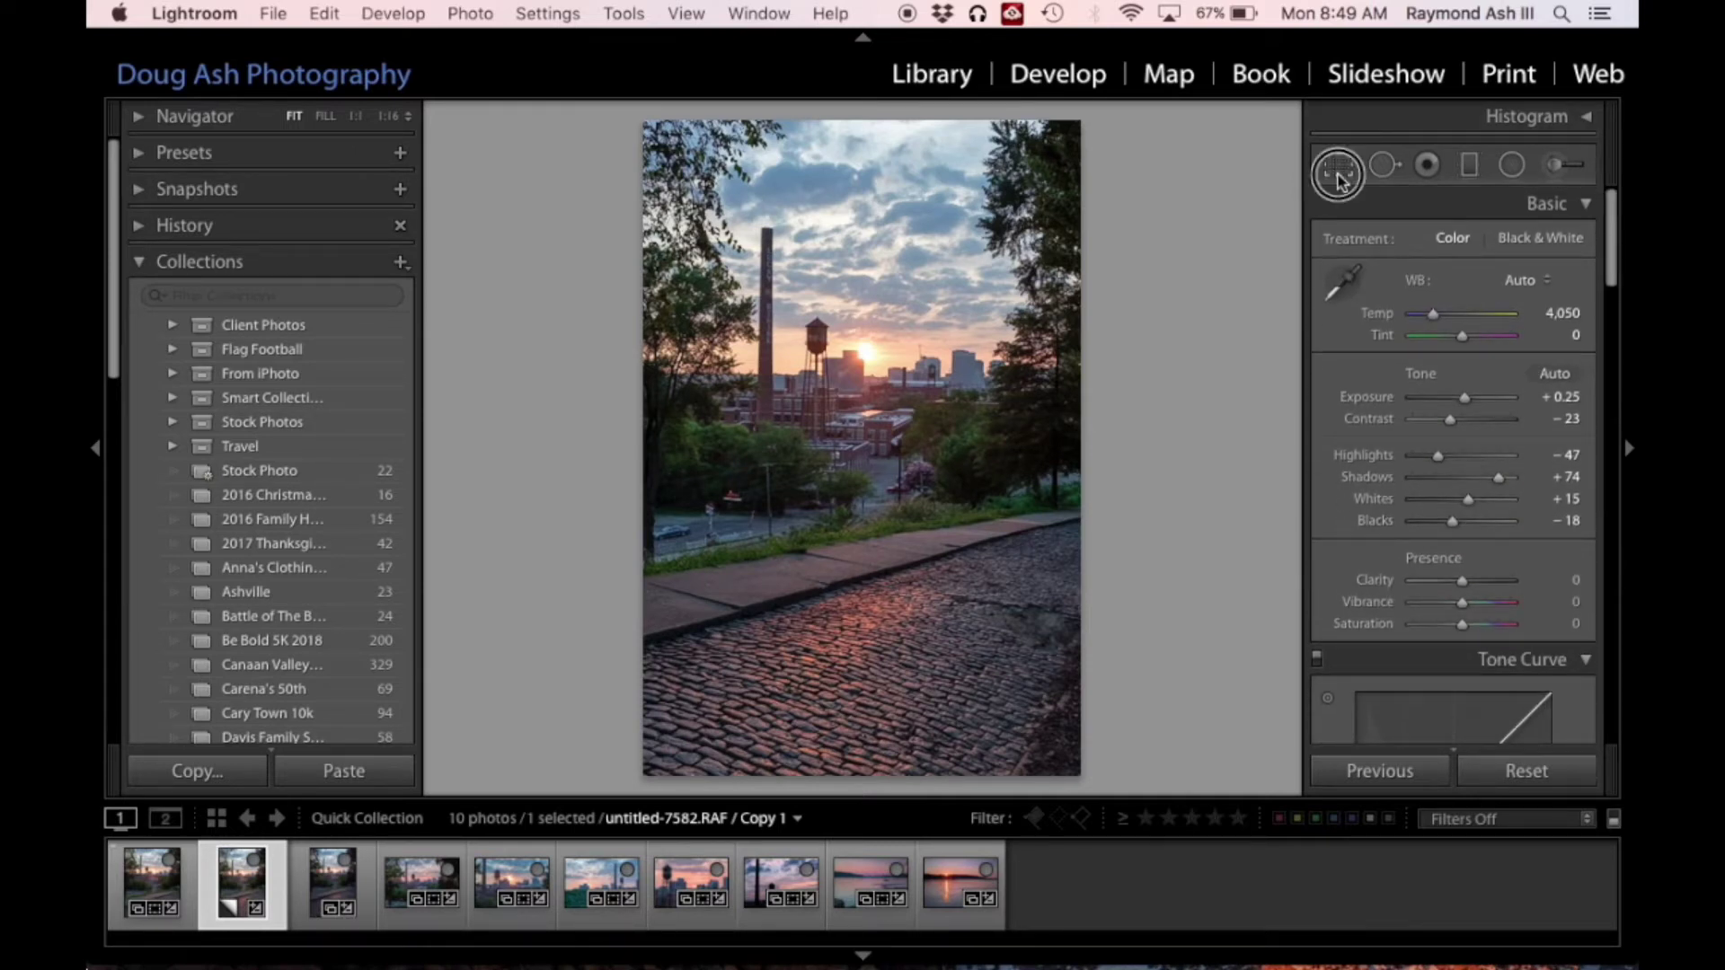
click(1532, 274)
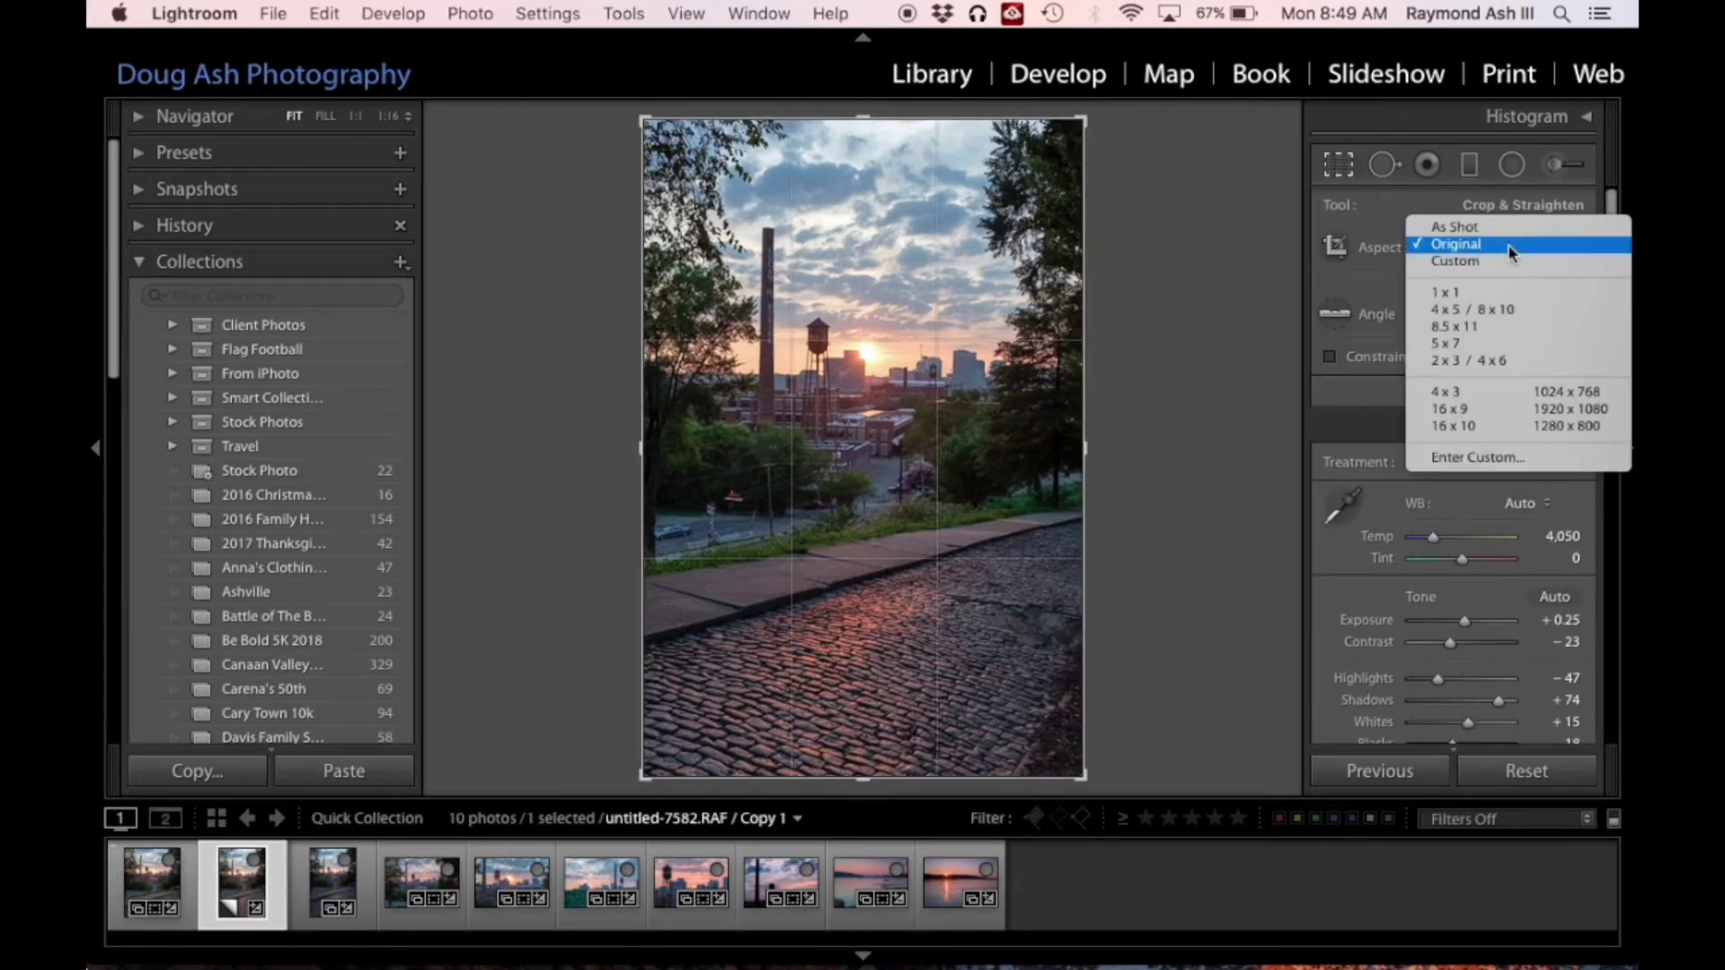
click(1520, 310)
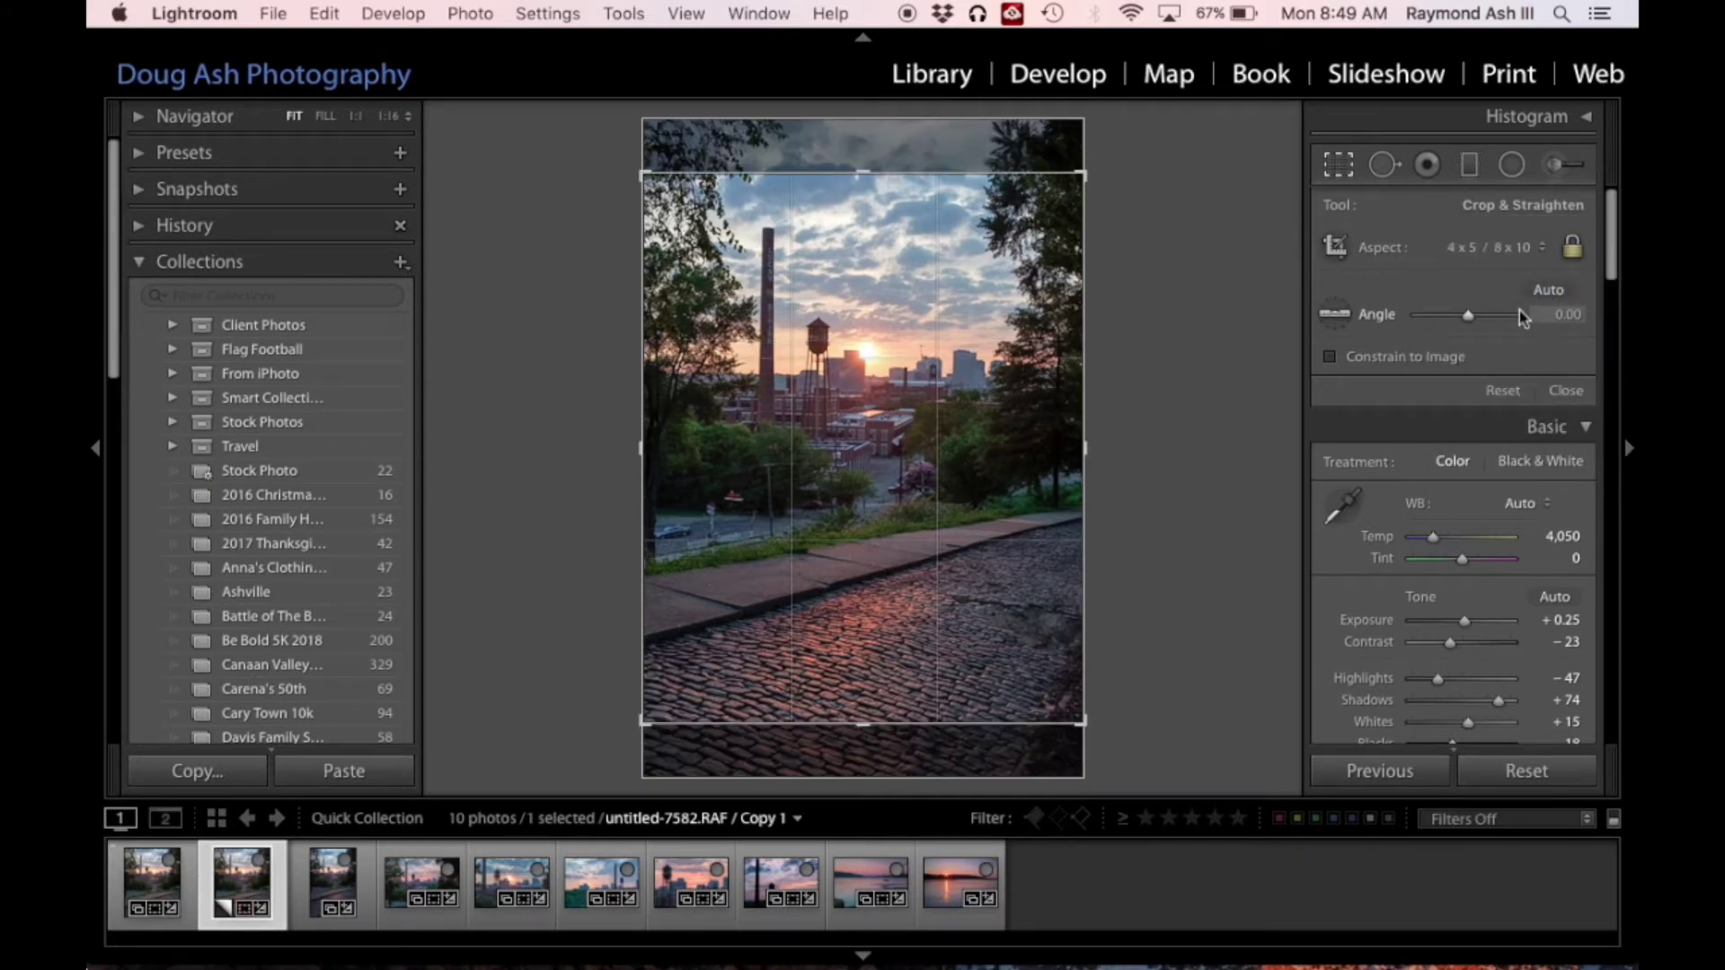
key(Return)
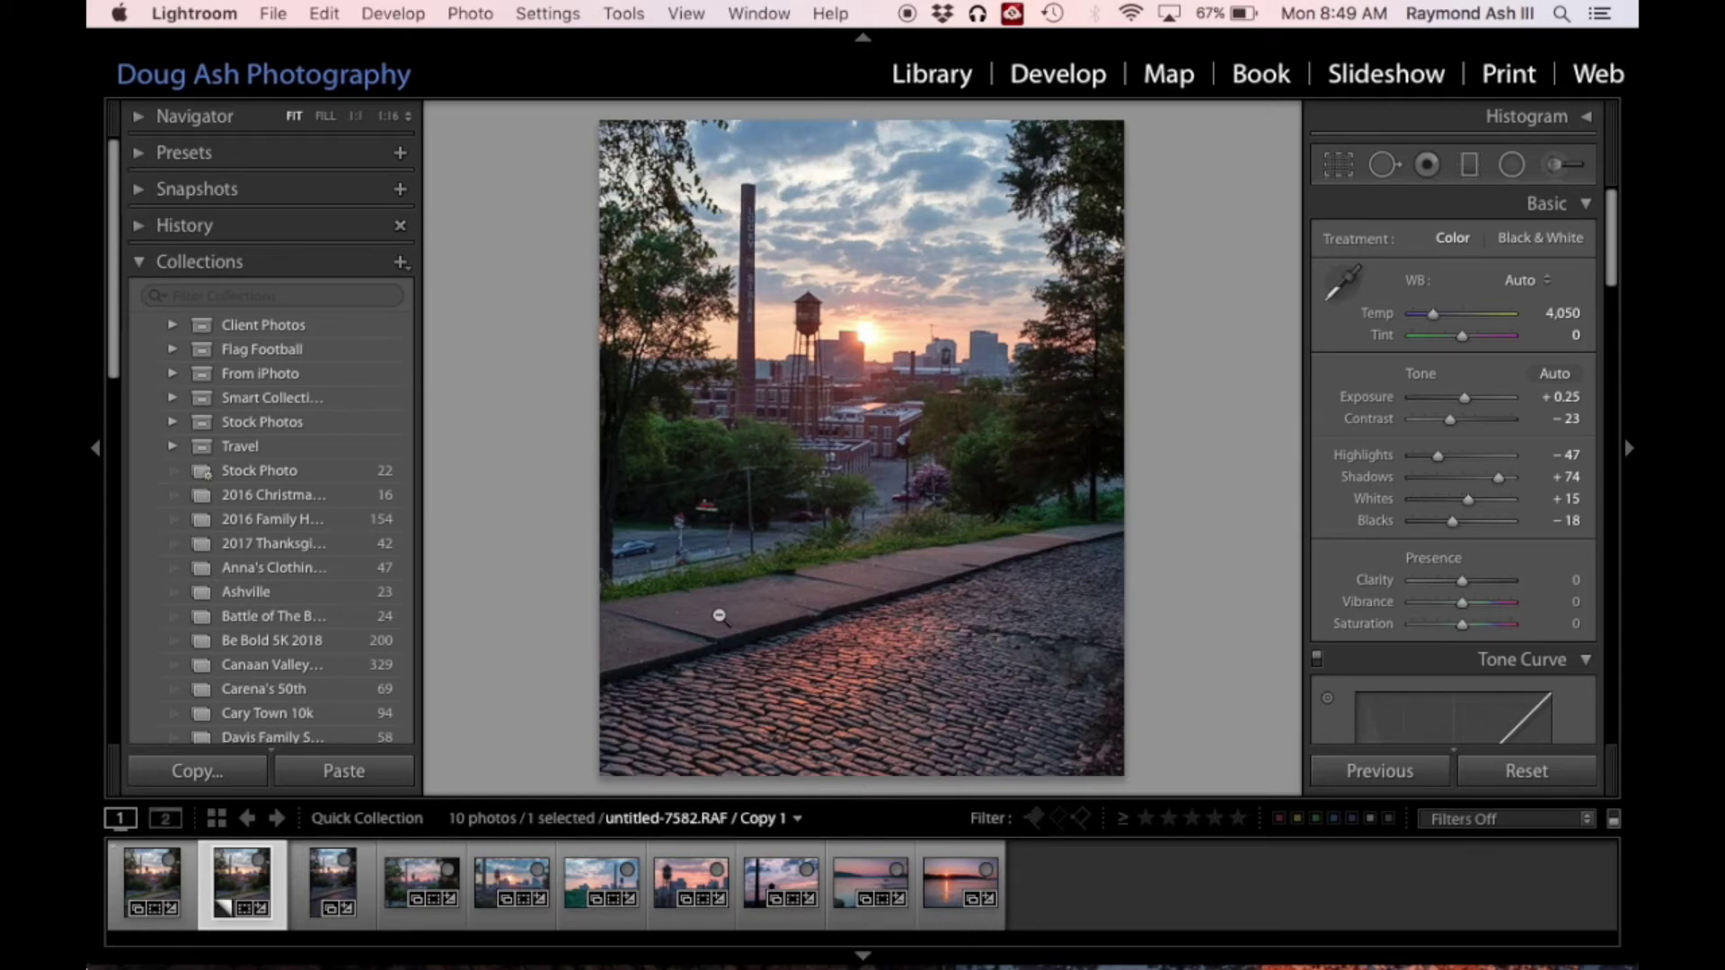
In the Library, drag the cropped sunset photo from the filmstrip onto the Instagram publish collection
scroll(308, 489, down, 10)
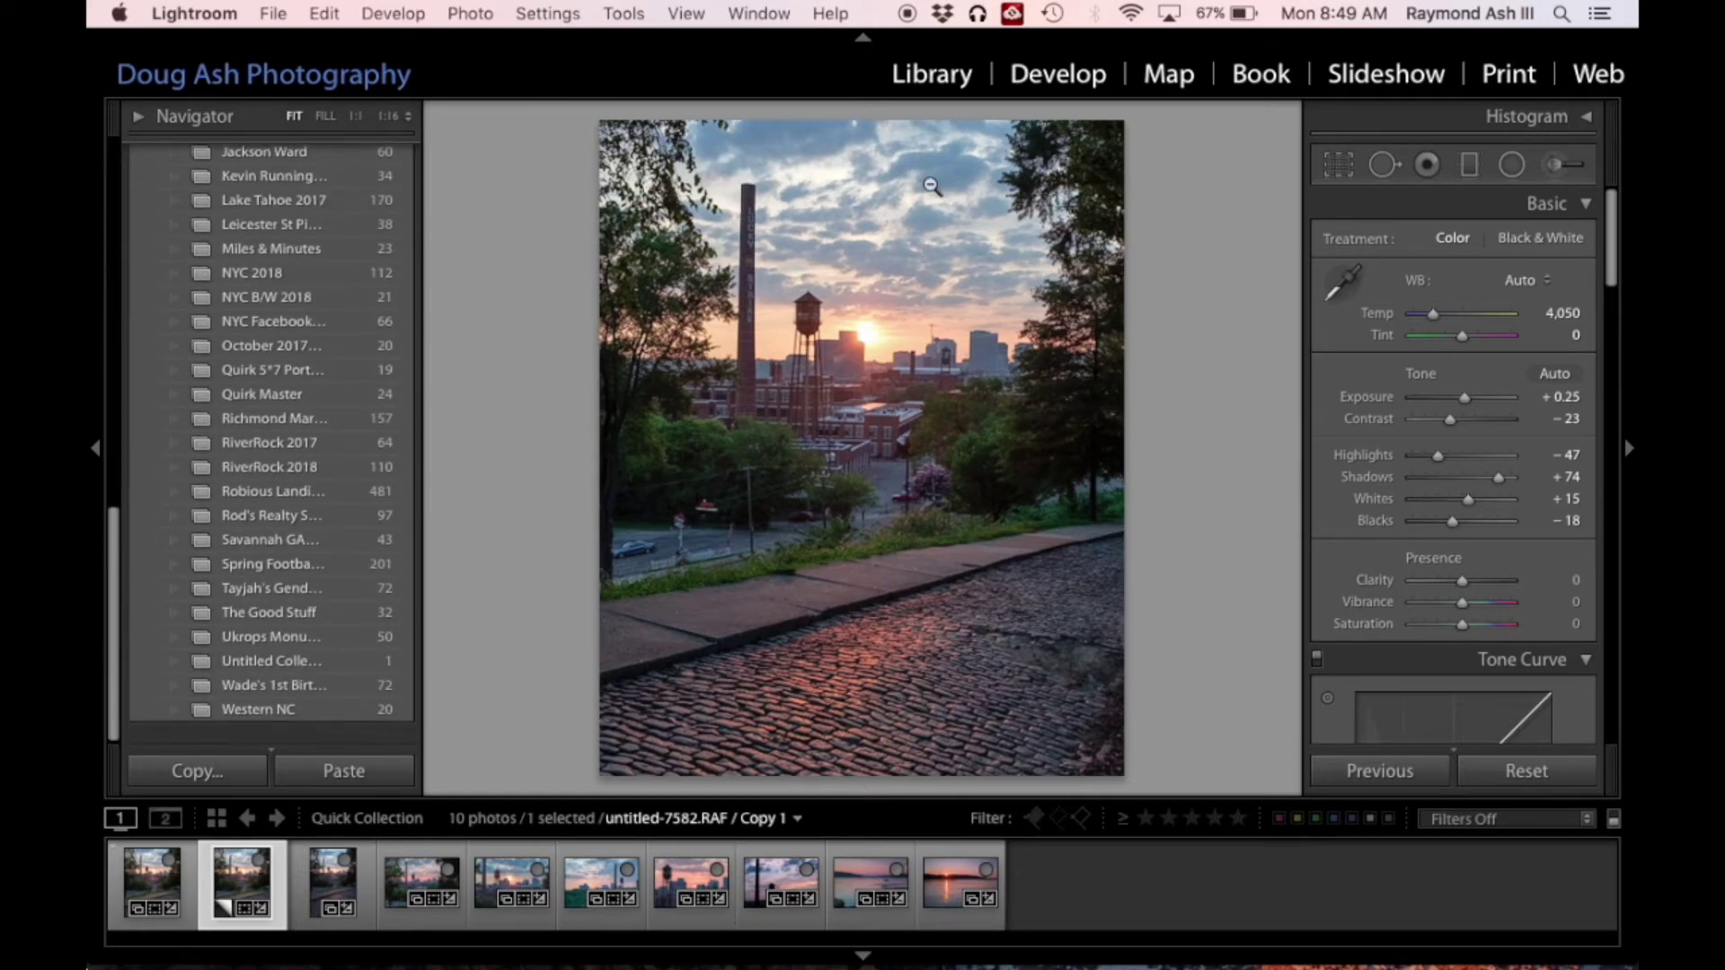
click(931, 74)
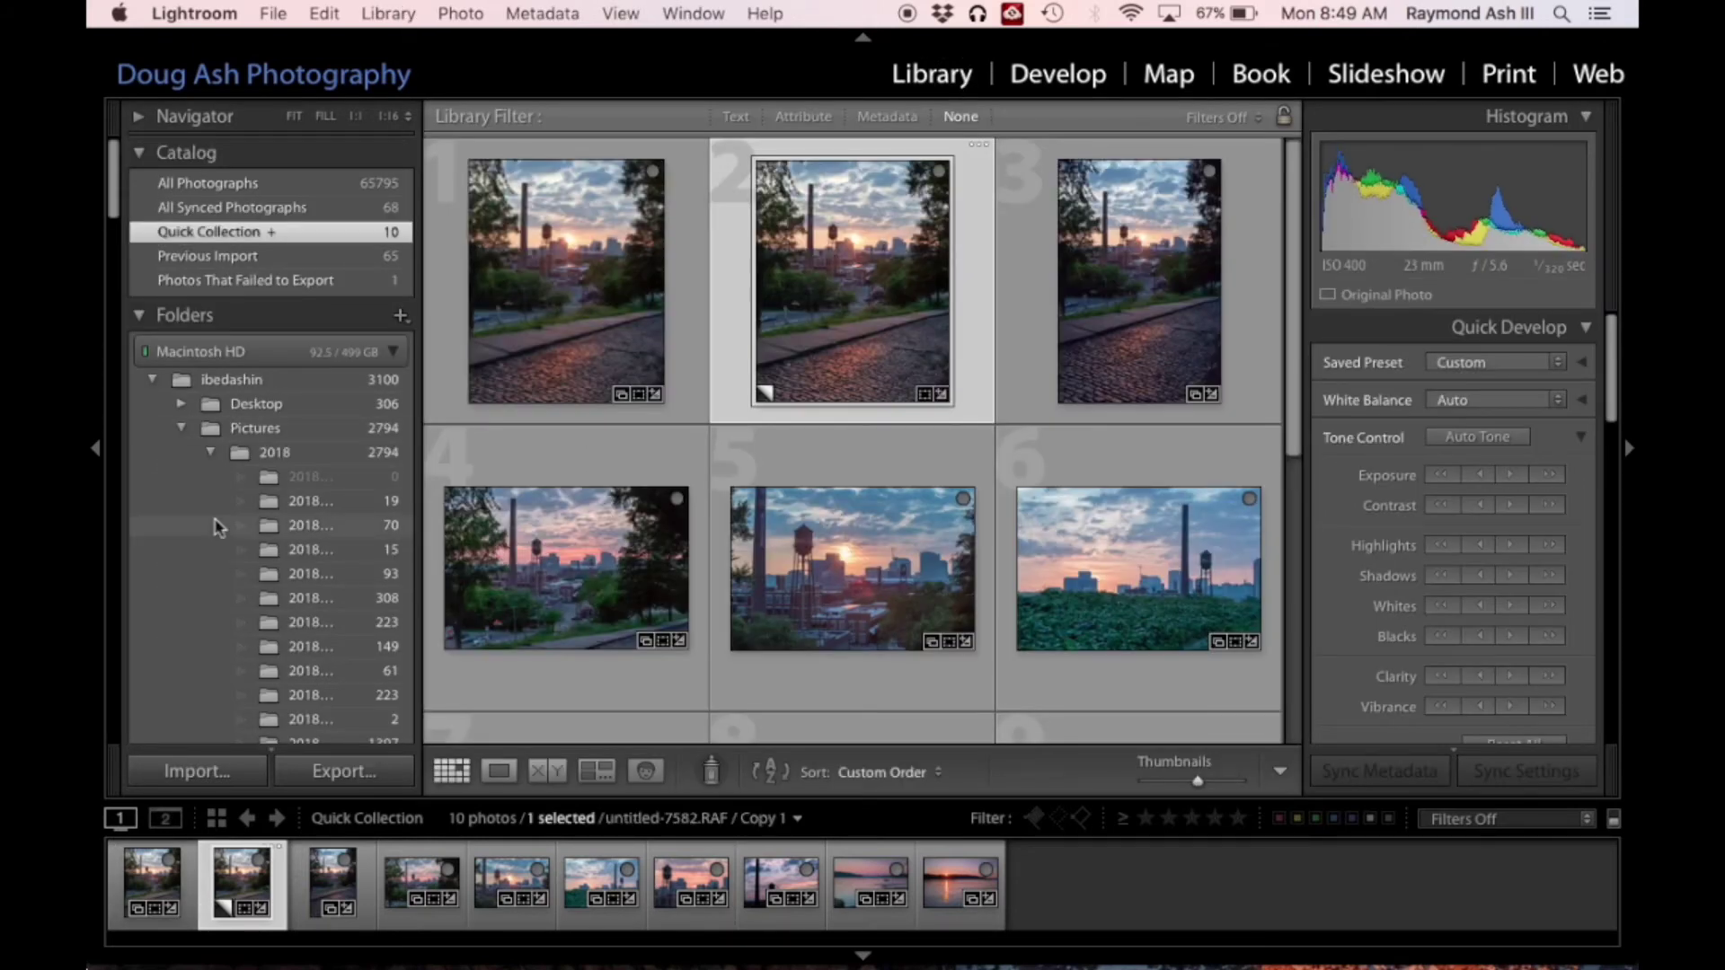
scroll(358, 483, down, 15)
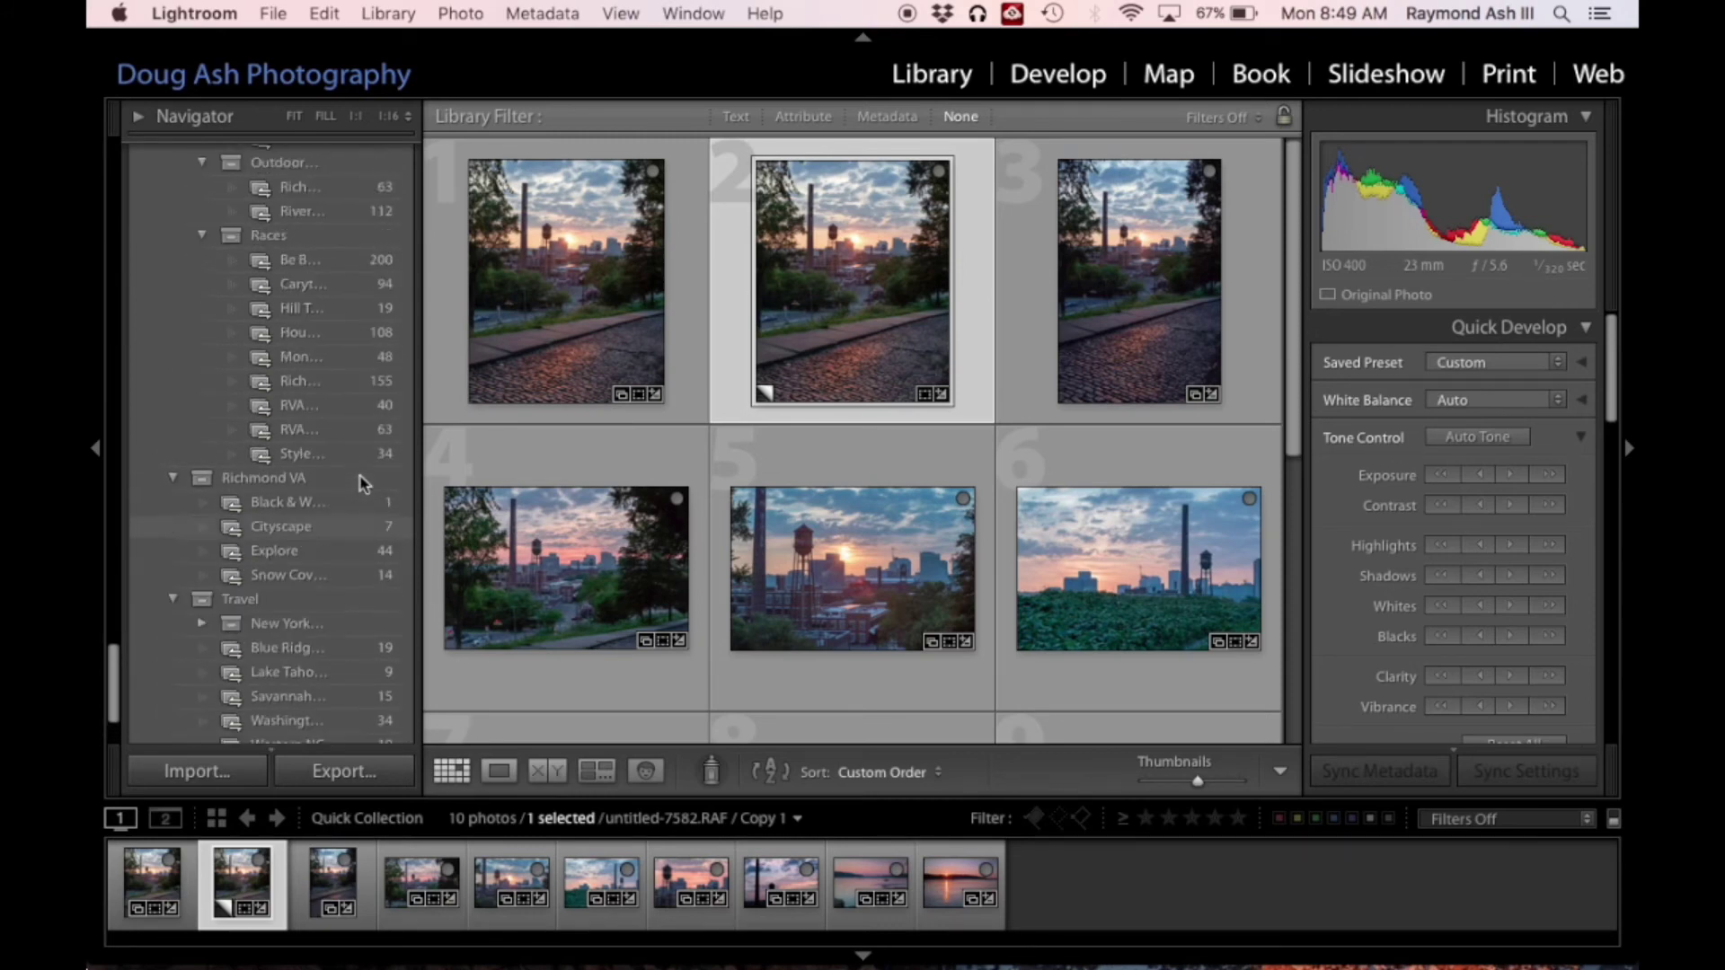
scroll(361, 482, down, 15)
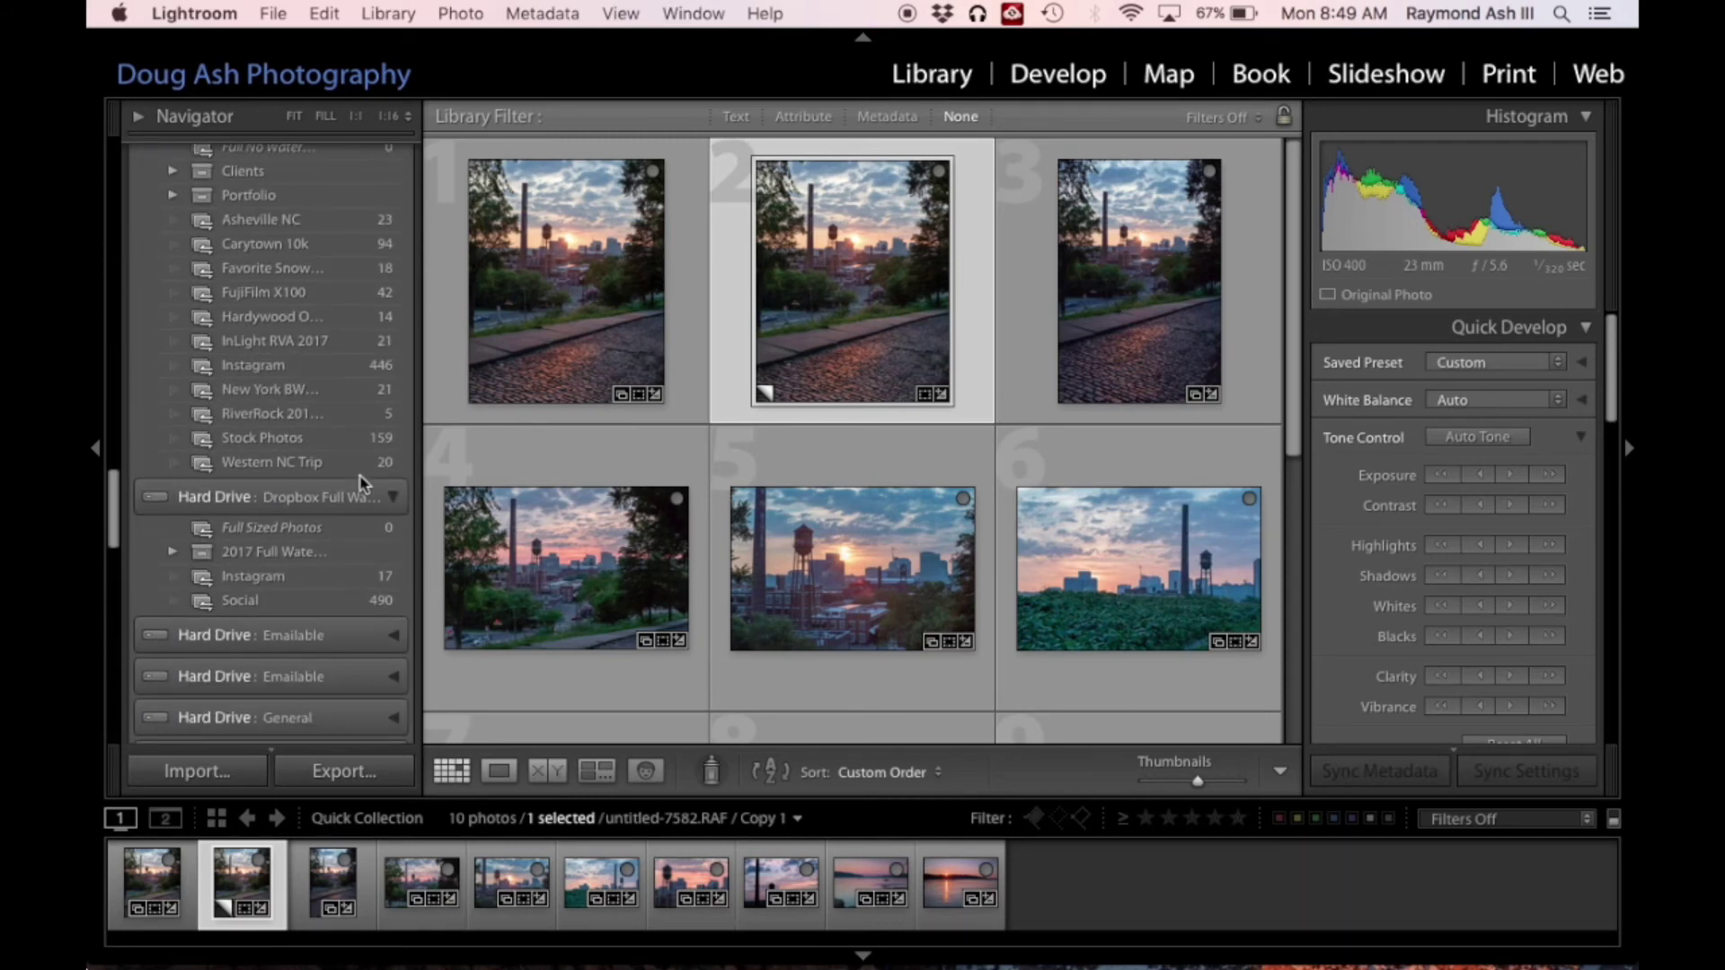
scroll(359, 482, down, 4)
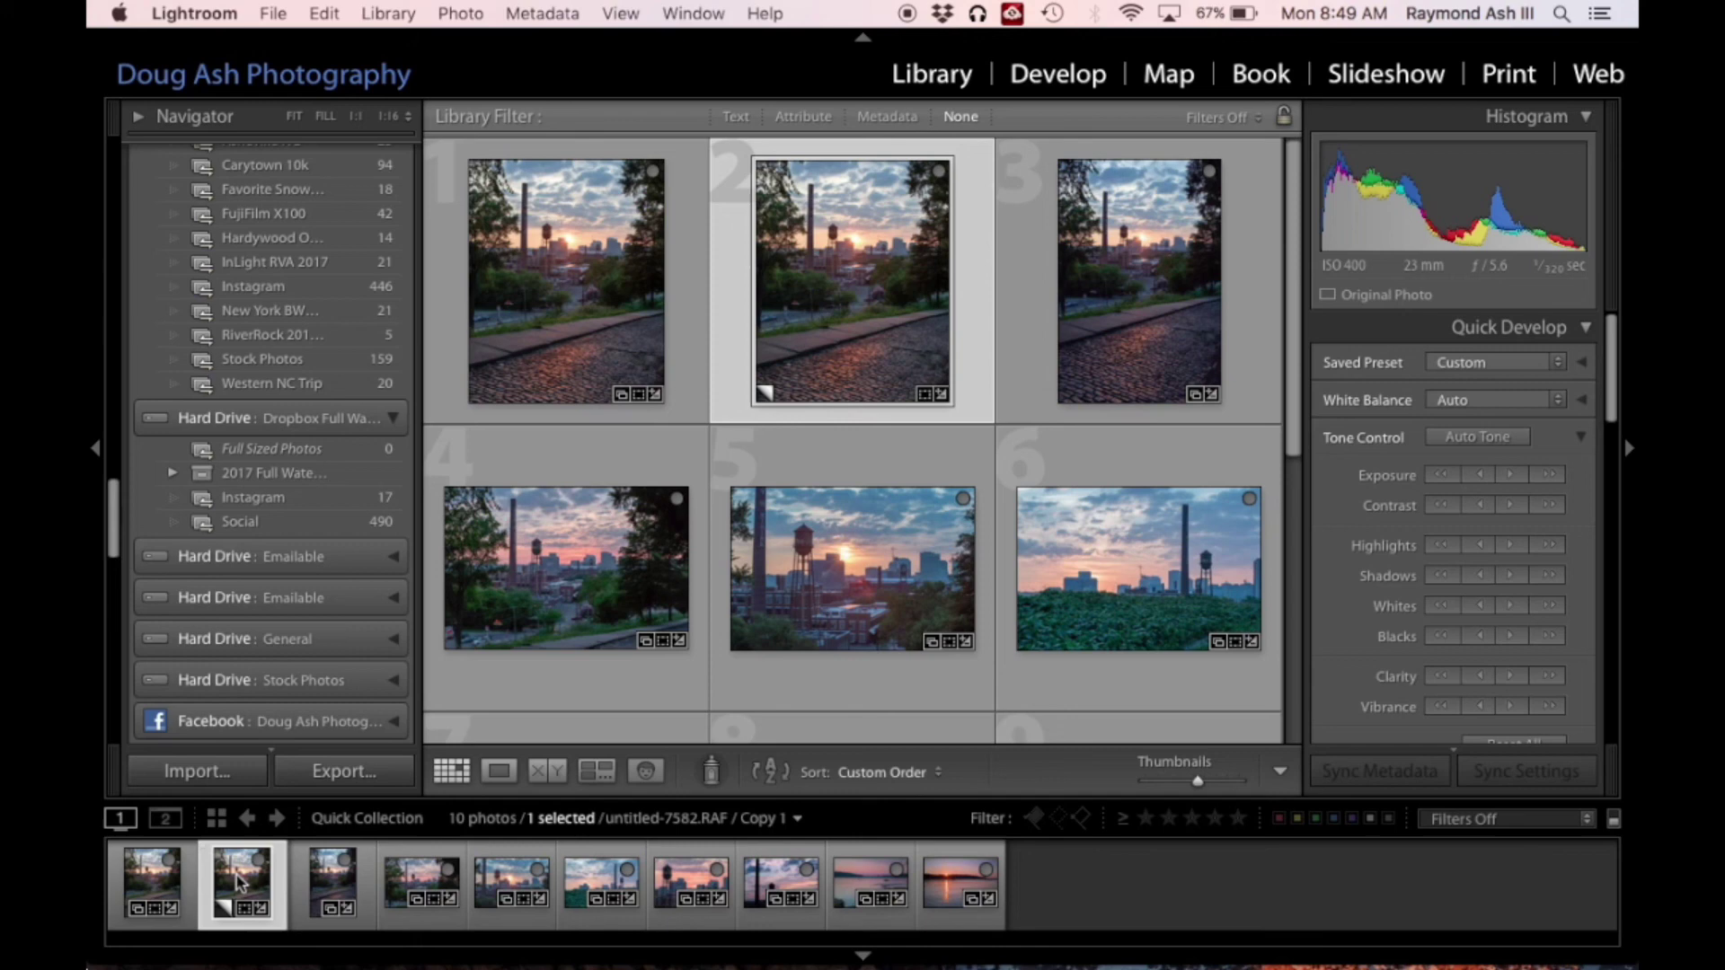
drag(240, 883, 309, 507)
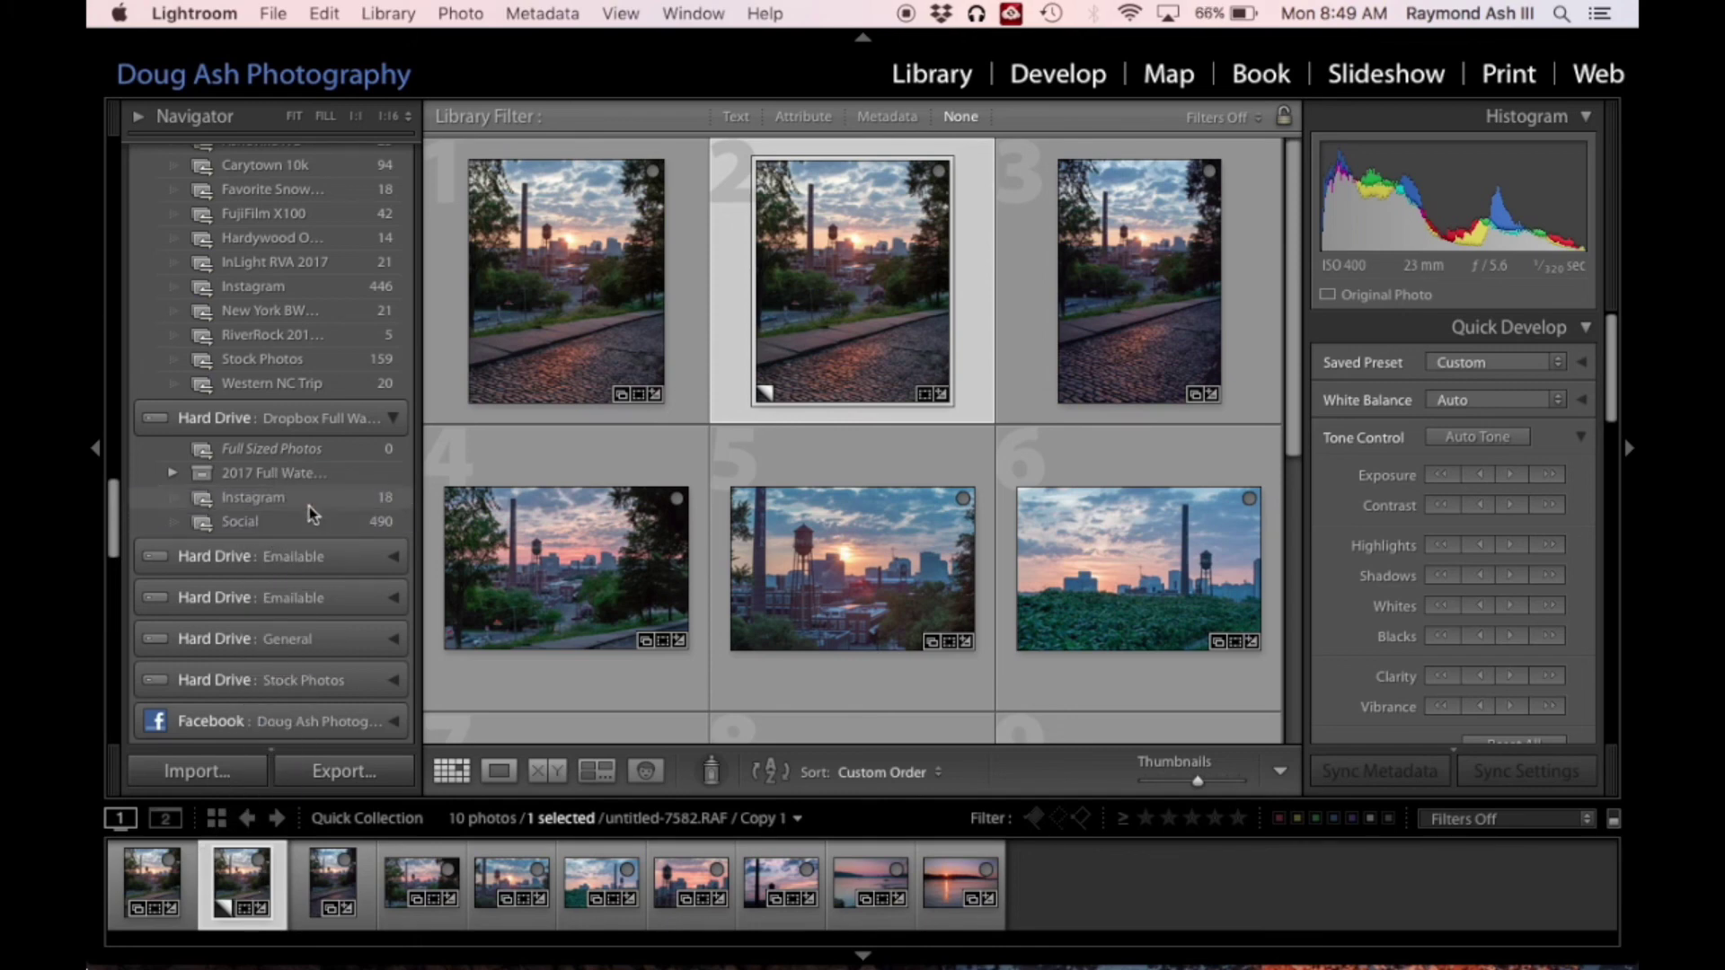